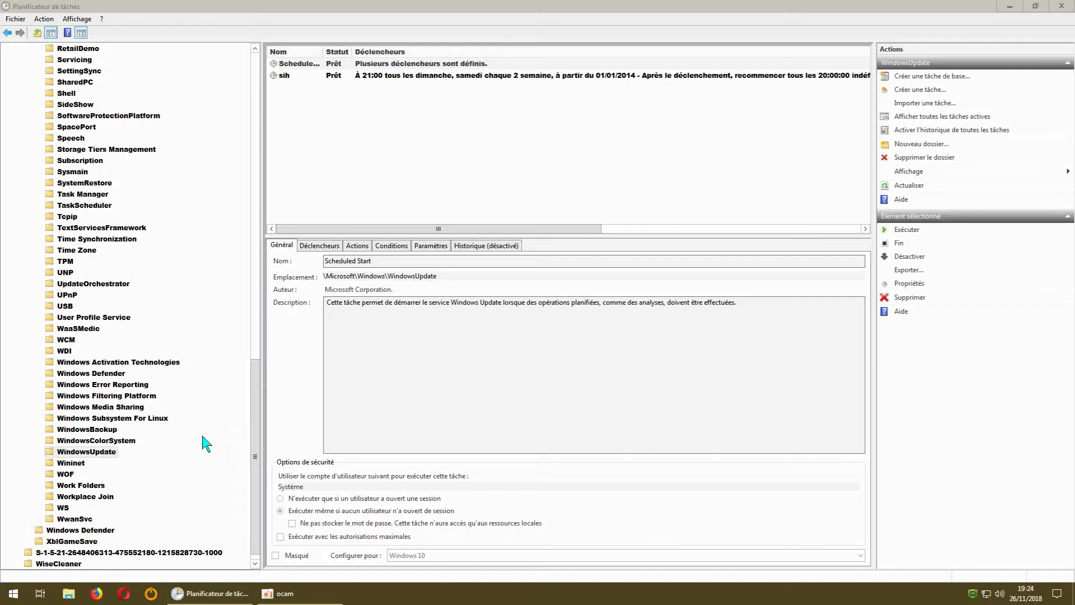
Step: Examine the Scheduled Start and sih tasks in the WindowsUpdate folder, comparing their descriptions
click(104, 454)
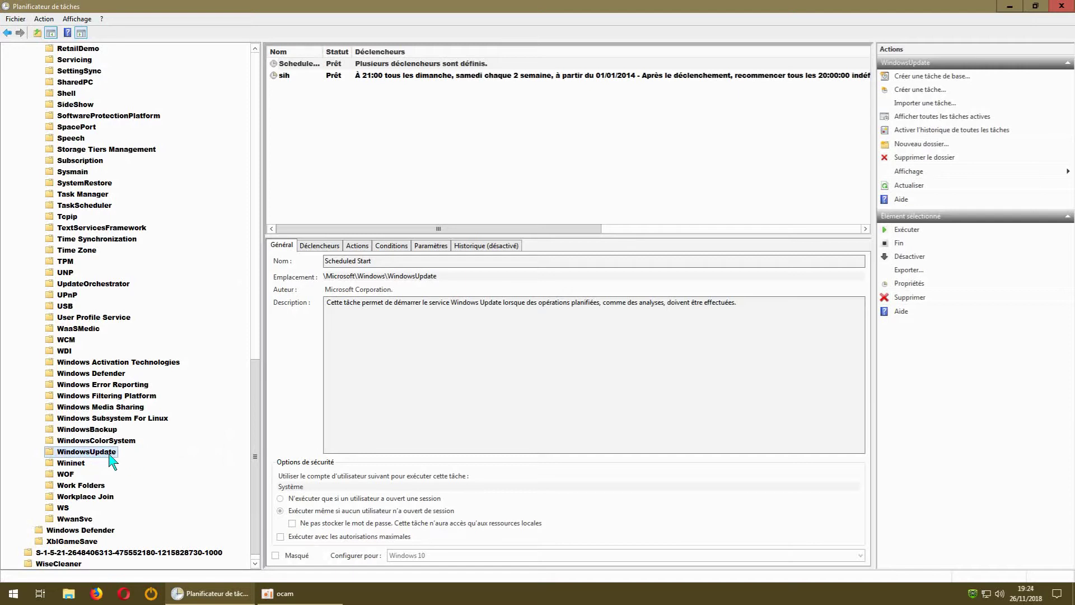
click(402, 65)
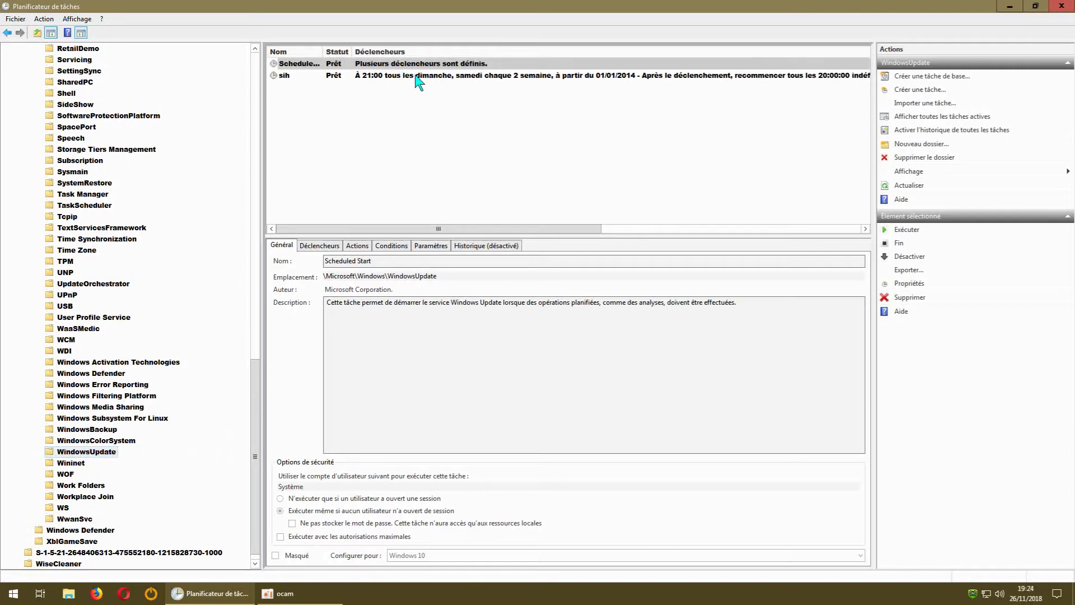
click(416, 76)
click(424, 64)
click(422, 76)
click(387, 64)
click(380, 77)
click(393, 64)
click(401, 76)
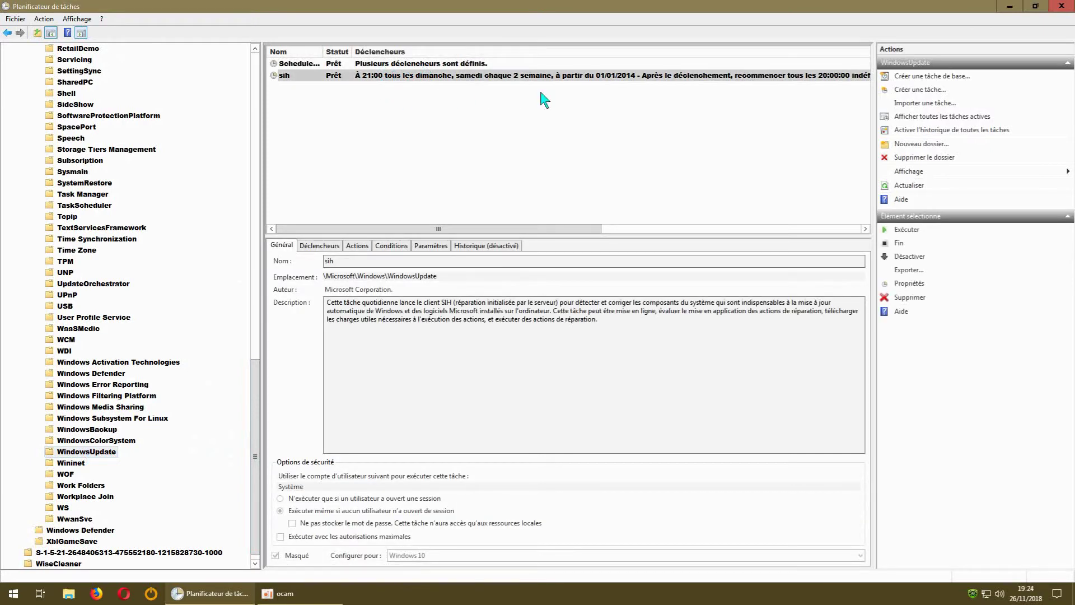
Step: Open the properties of the Scheduled Start task and inspect the program that its action starts
click(445, 66)
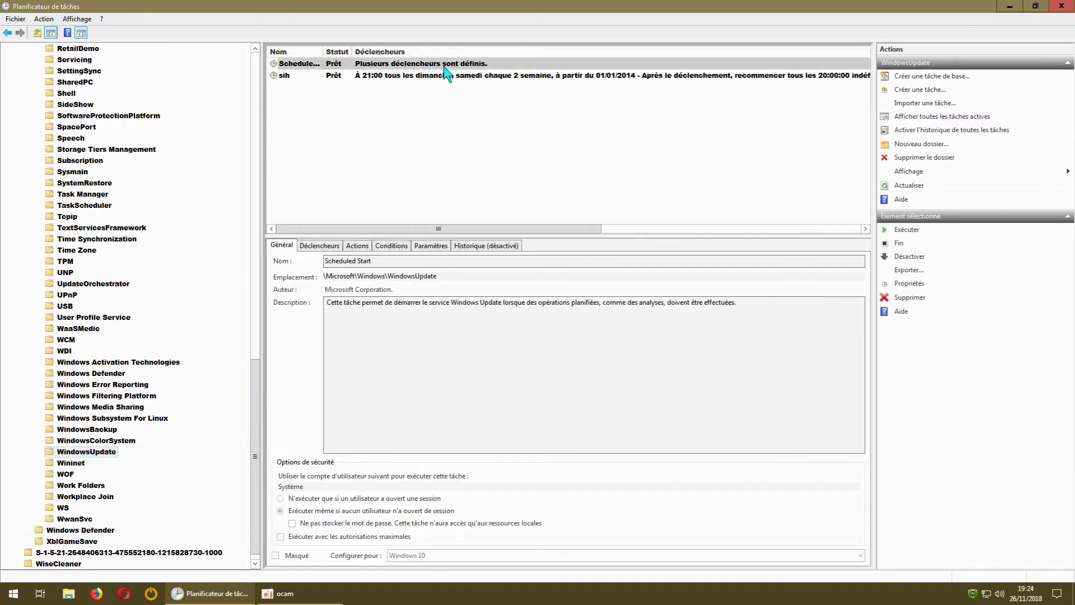
right_click(445, 66)
click(479, 119)
drag(323, 55, 584, 101)
click(408, 119)
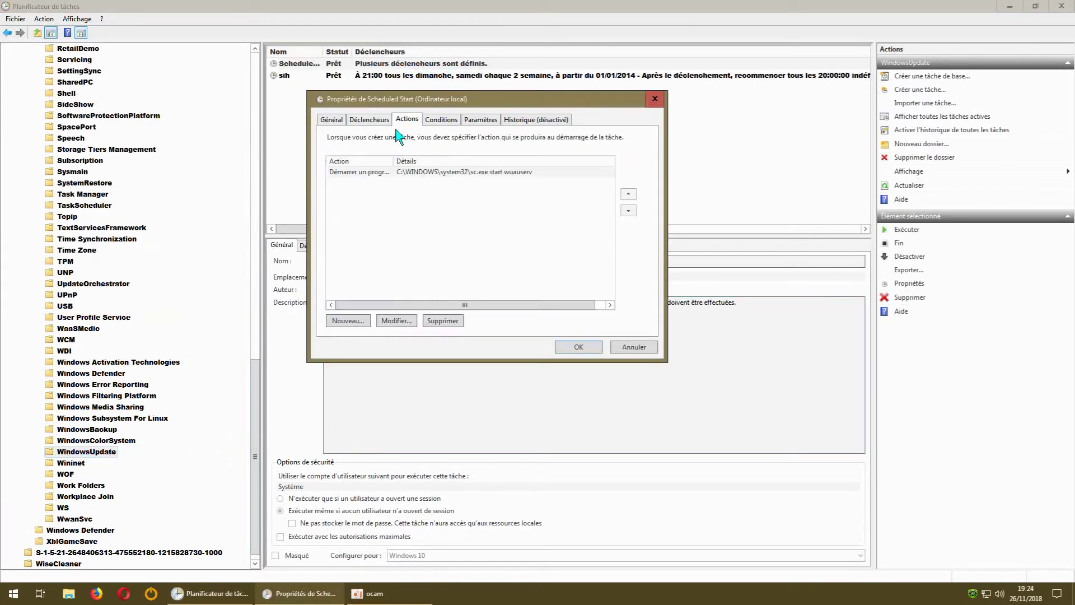
click(474, 175)
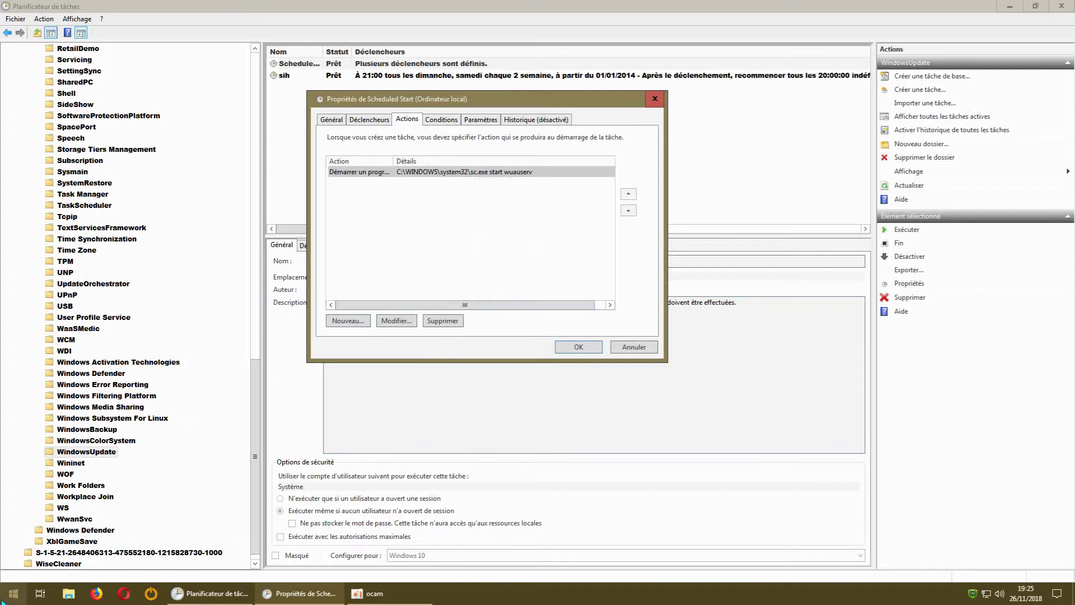
Step: Switch to File Explorer and open the folder C:\Windows\System32
click(14, 594)
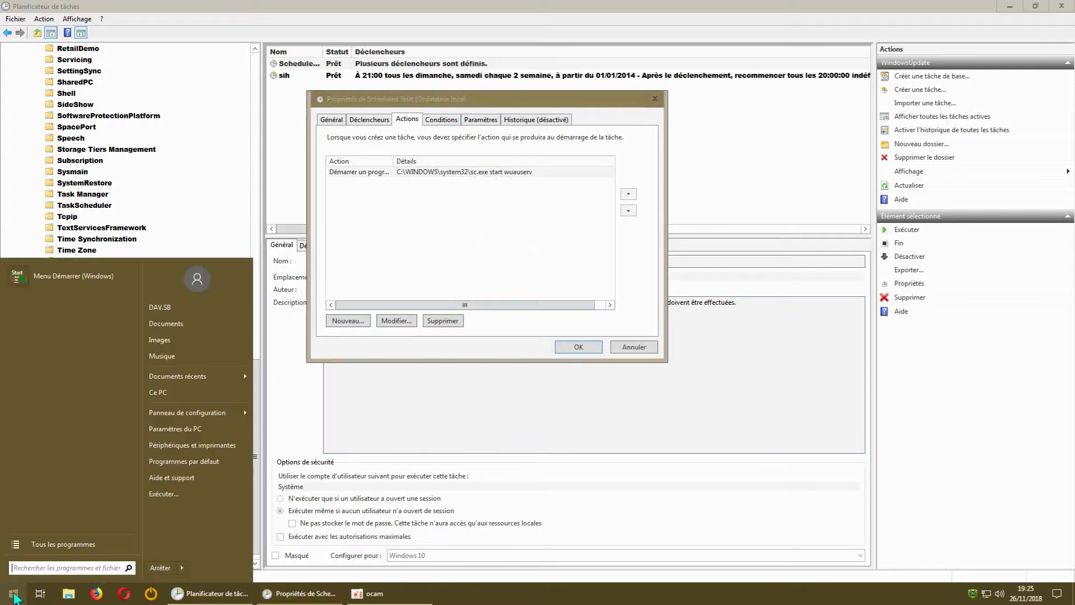
click(169, 391)
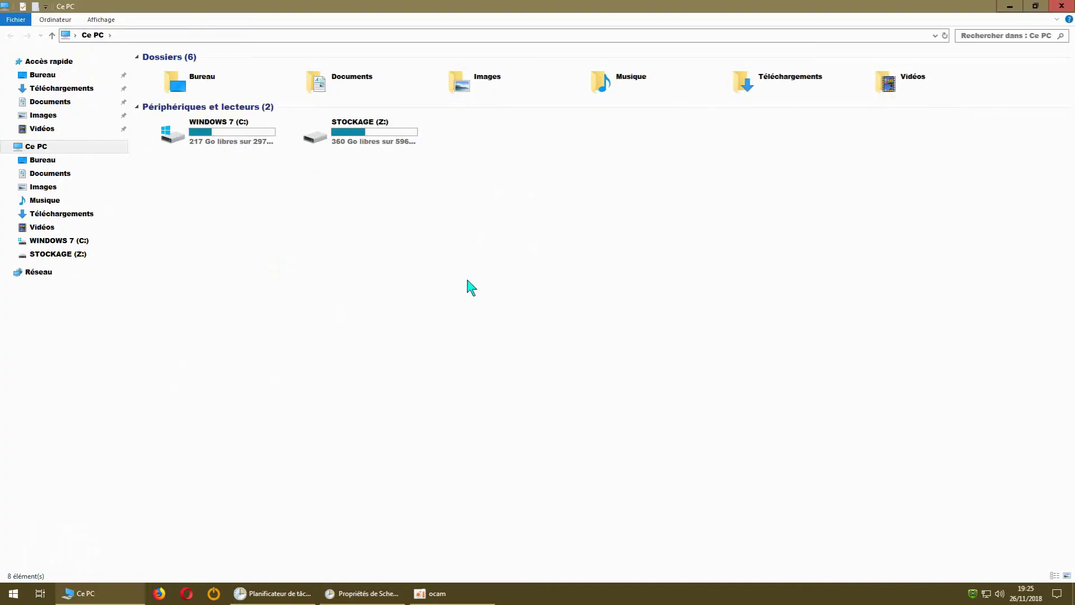
double_click(218, 198)
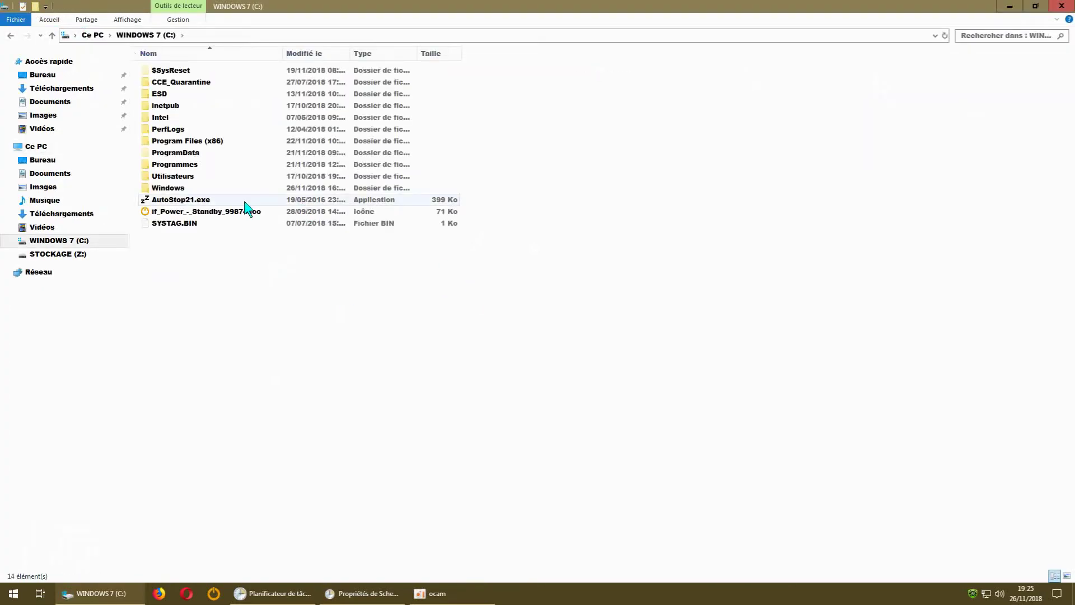
double_click(183, 190)
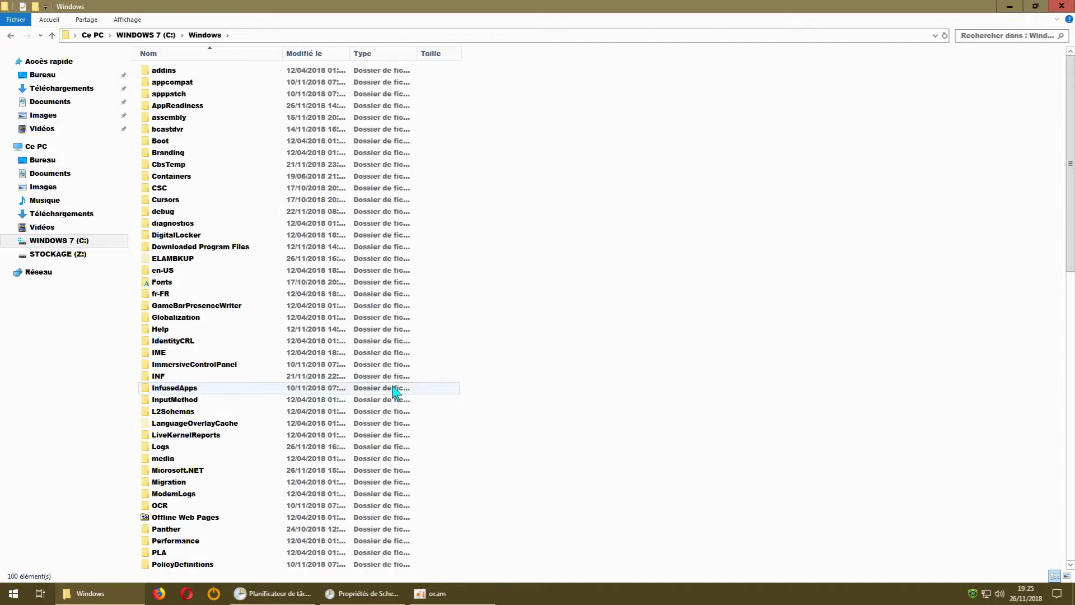
scroll(394, 392, down, 3)
scroll(393, 392, down, 11)
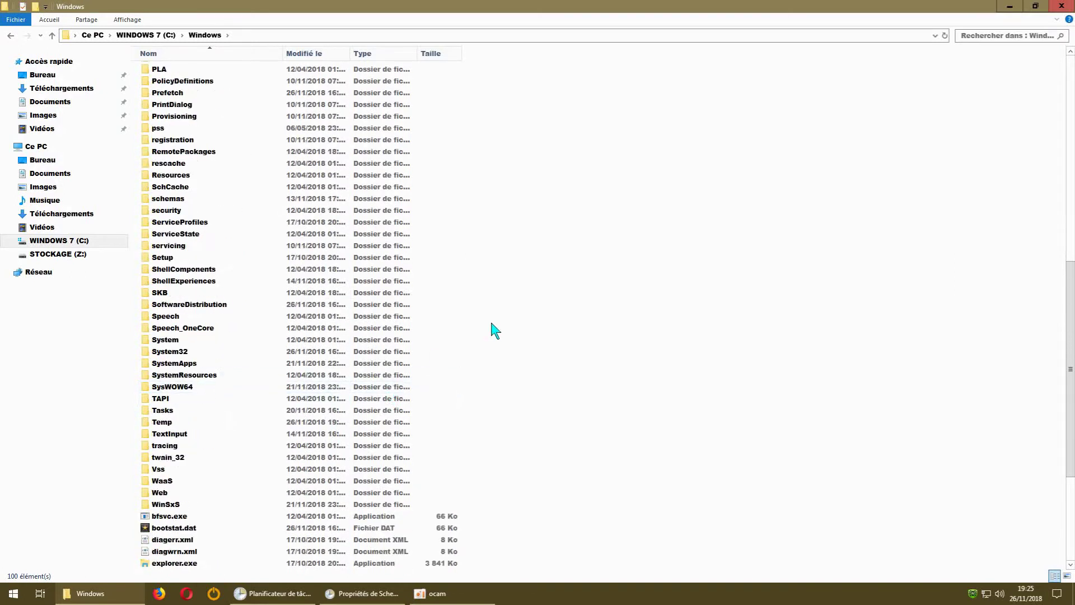
double_click(190, 355)
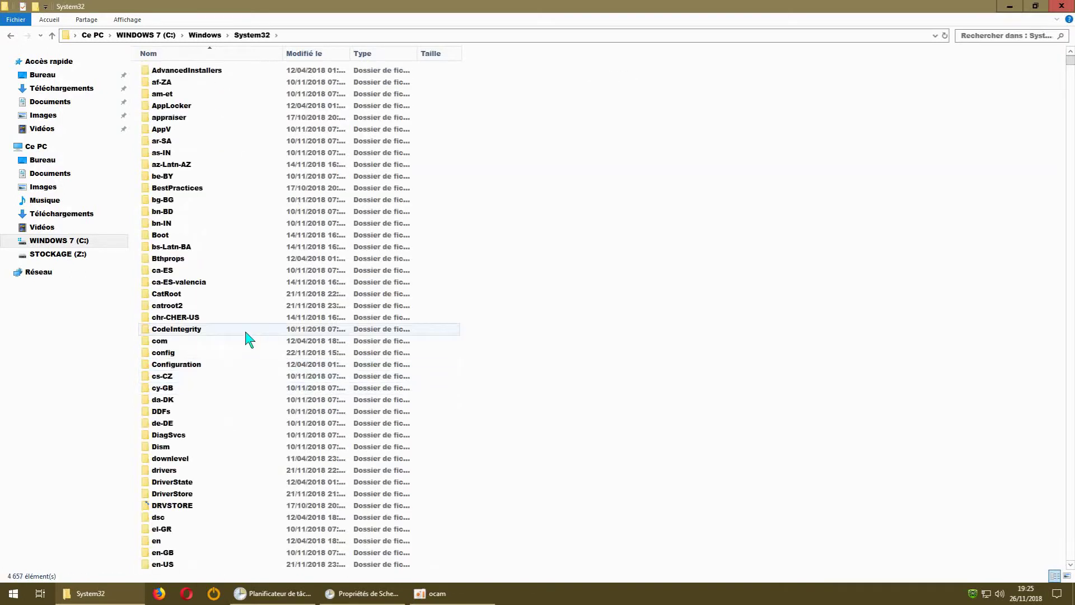
Step: Look through the System32 contents past the subfolders to the files beginning with P, and dismiss the antivirus notification
scroll(527, 278, down, 7)
drag(1071, 70, 1071, 90)
scroll(826, 238, up, 20)
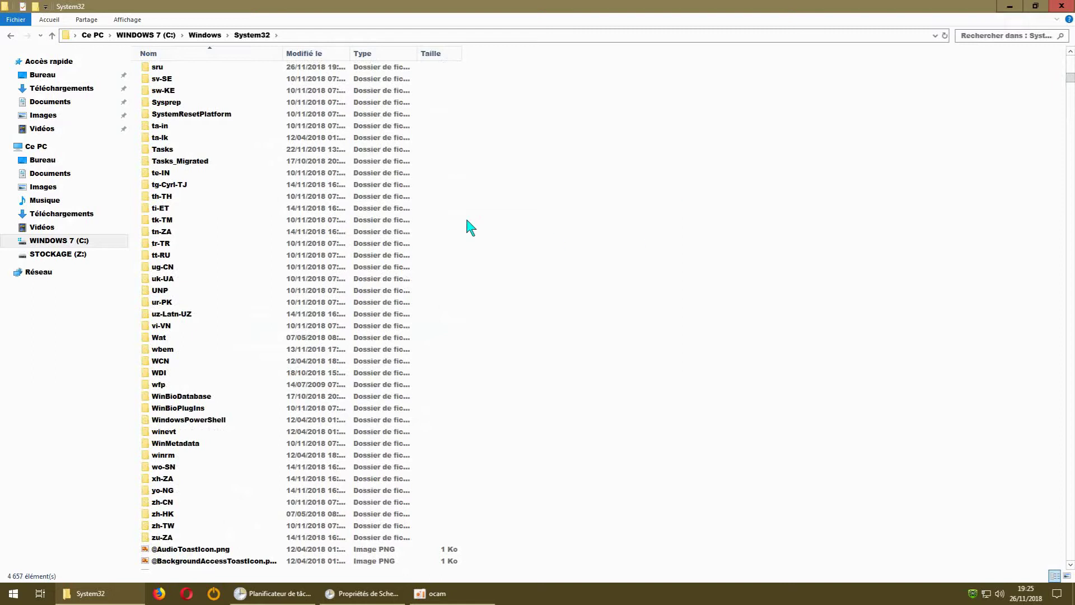
scroll(615, 318, down, 7)
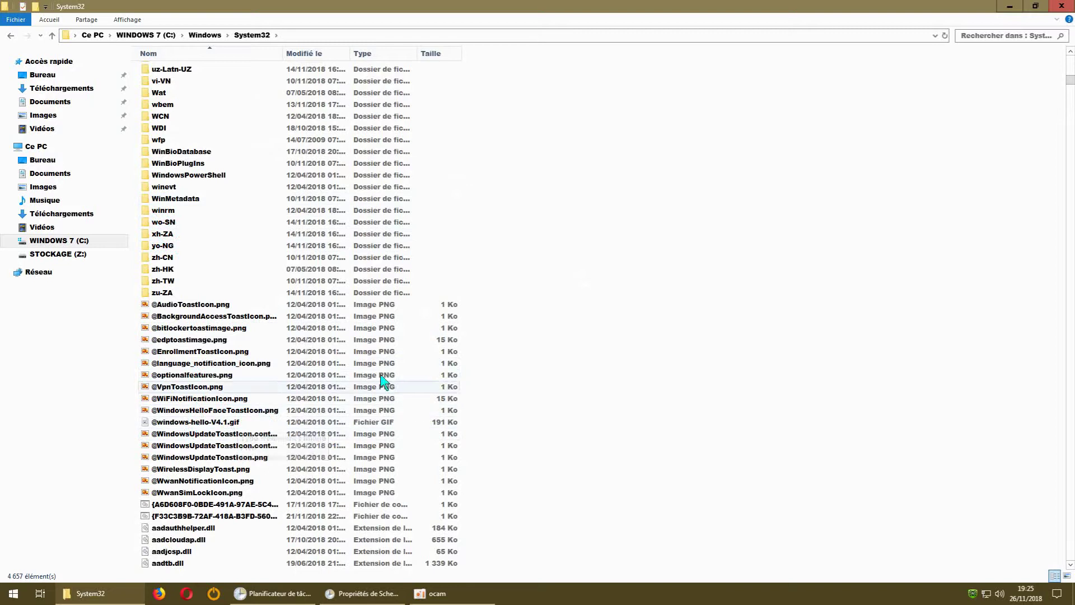
scroll(647, 316, down, 4)
scroll(647, 315, down, 1)
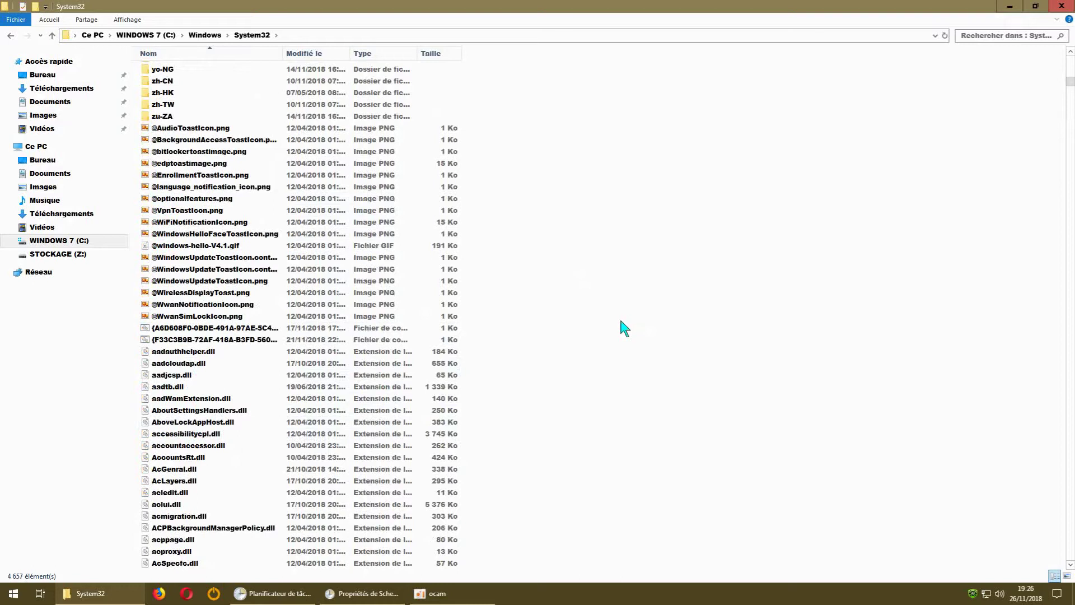
scroll(625, 329, down, 1)
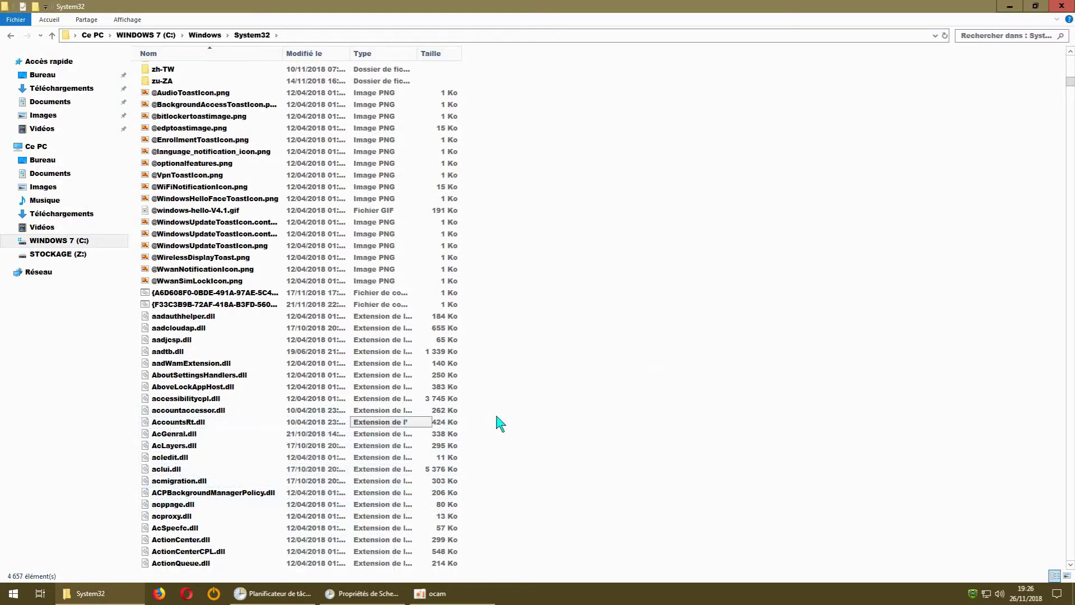
scroll(401, 431, down, 2)
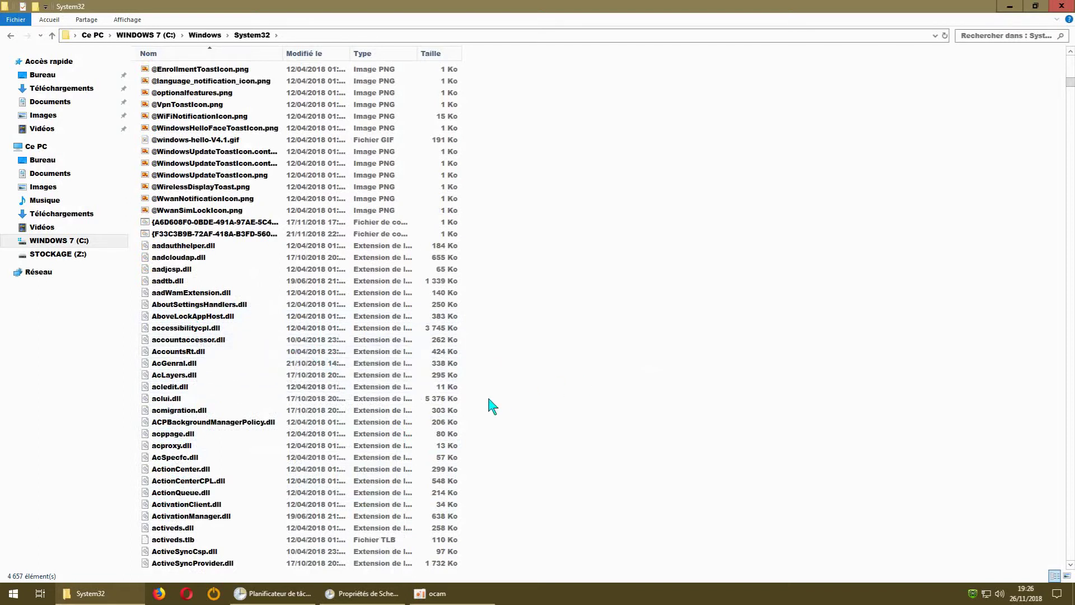
scroll(490, 403, down, 7)
drag(1072, 93, 1064, 371)
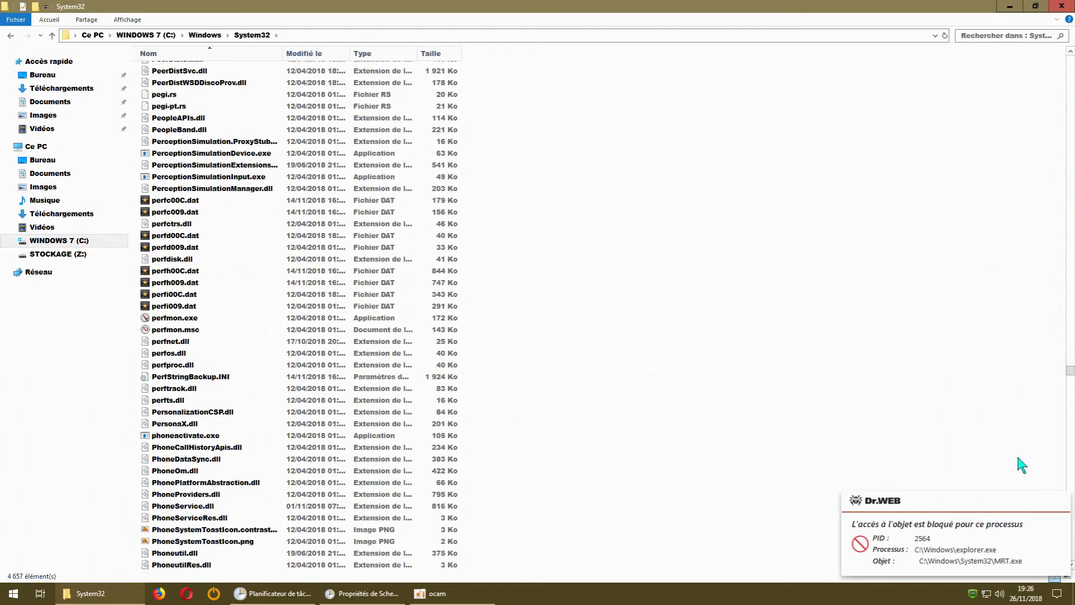
click(1059, 502)
Step: Search the System32 files beginning with S for the program used by the Scheduled Start task
scroll(625, 293, down, 4)
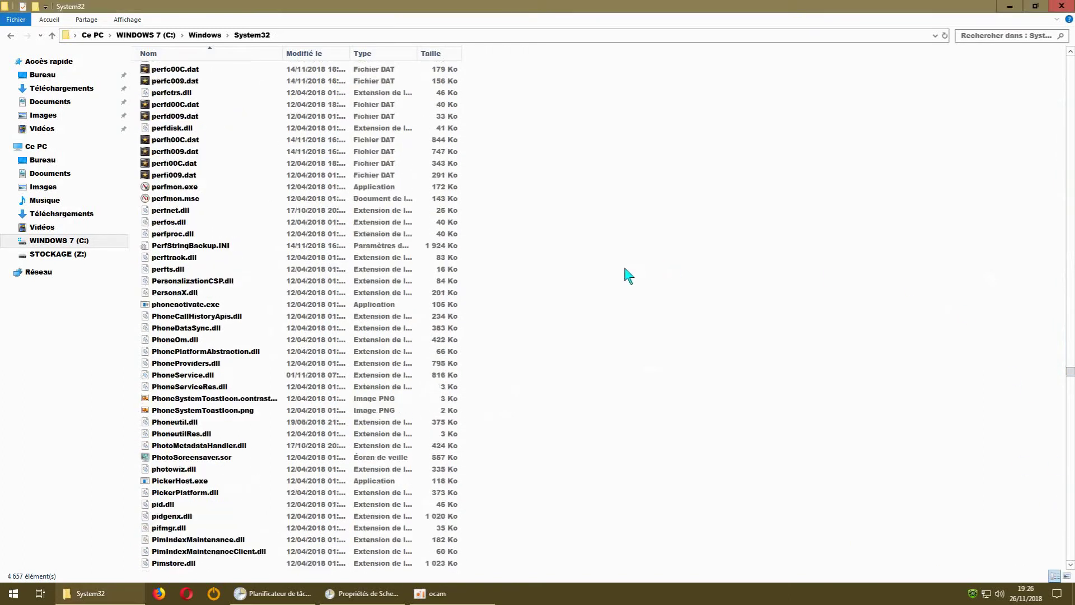
scroll(625, 293, down, 12)
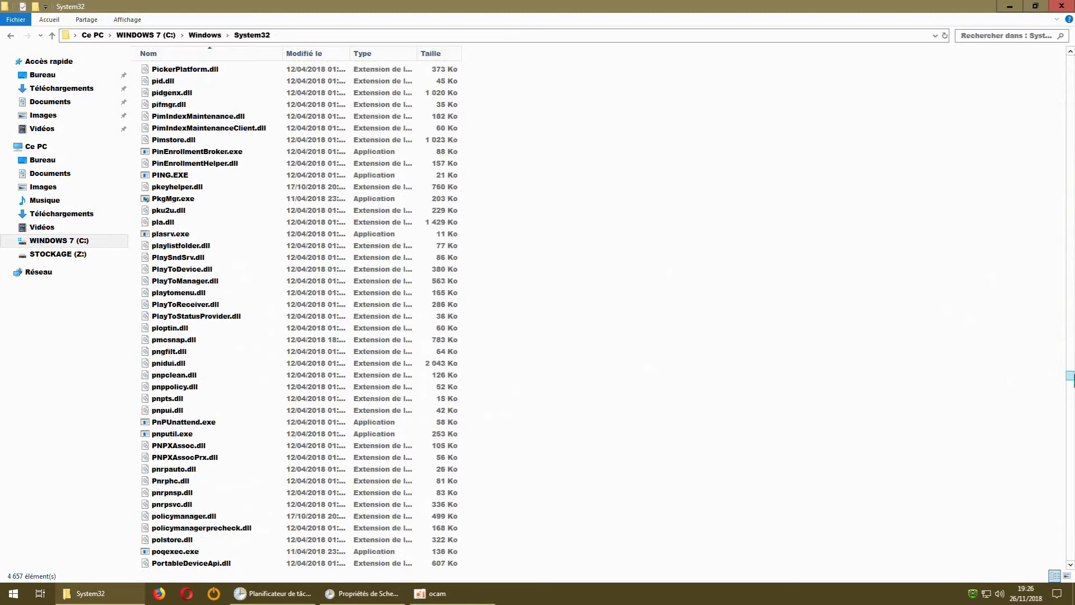
drag(1072, 425, 1072, 433)
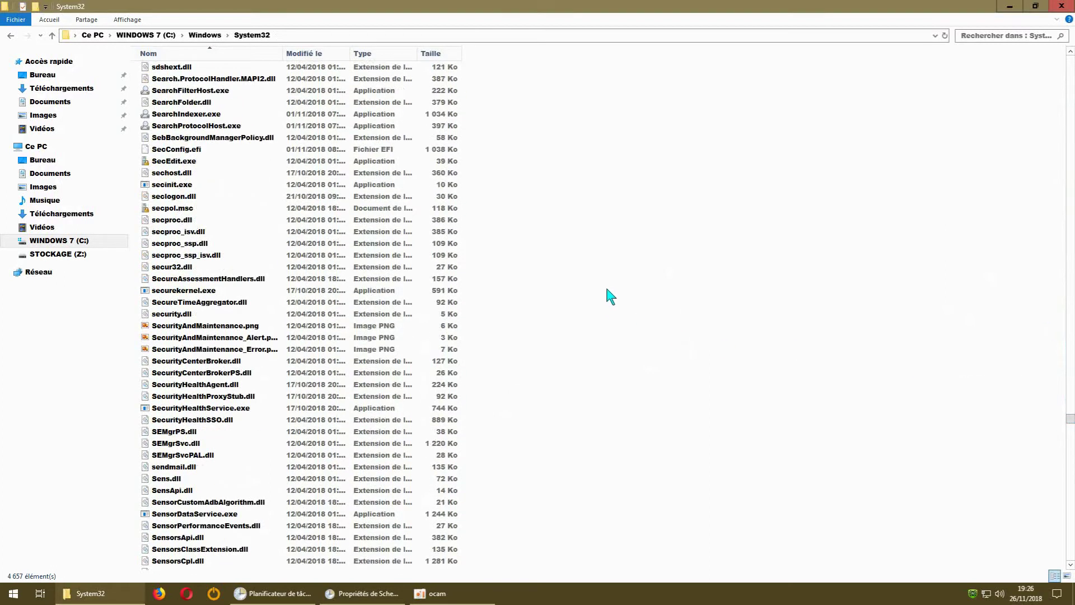
scroll(610, 289, down, 6)
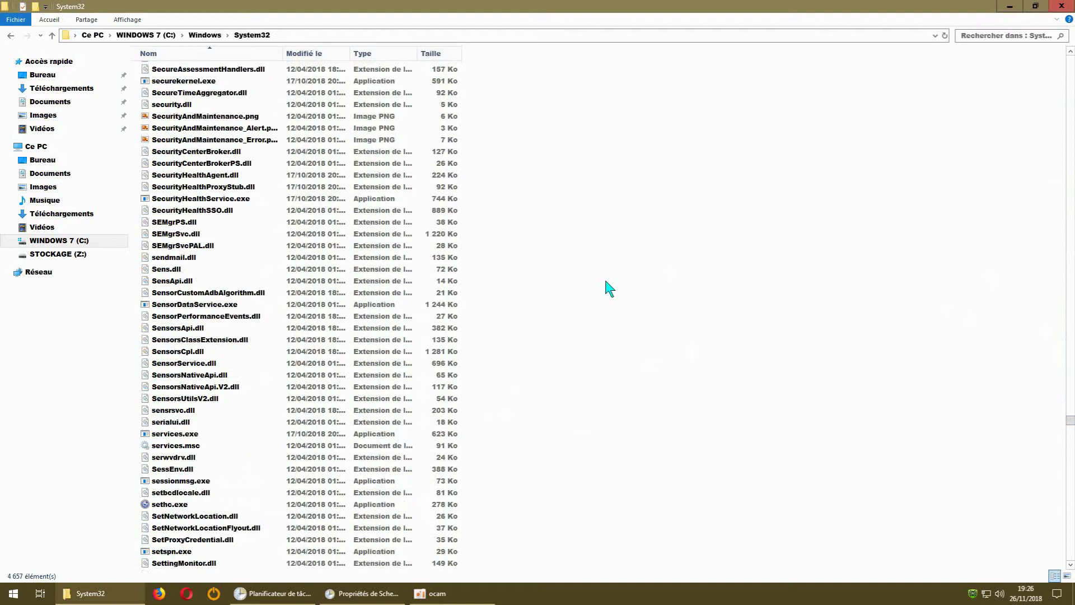
scroll(610, 288, down, 7)
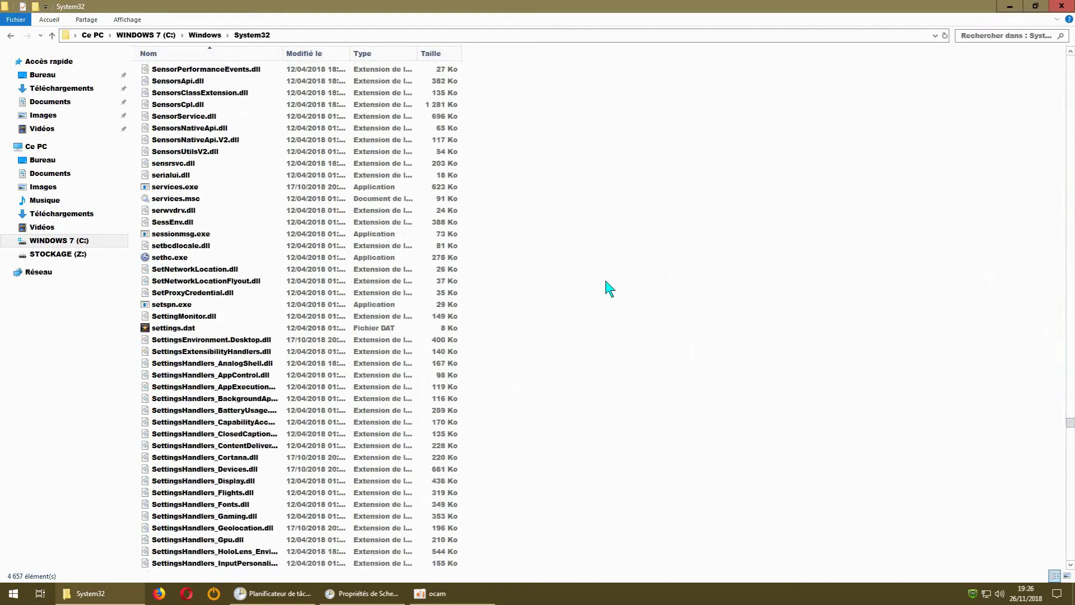
scroll(610, 288, down, 18)
scroll(610, 289, down, 16)
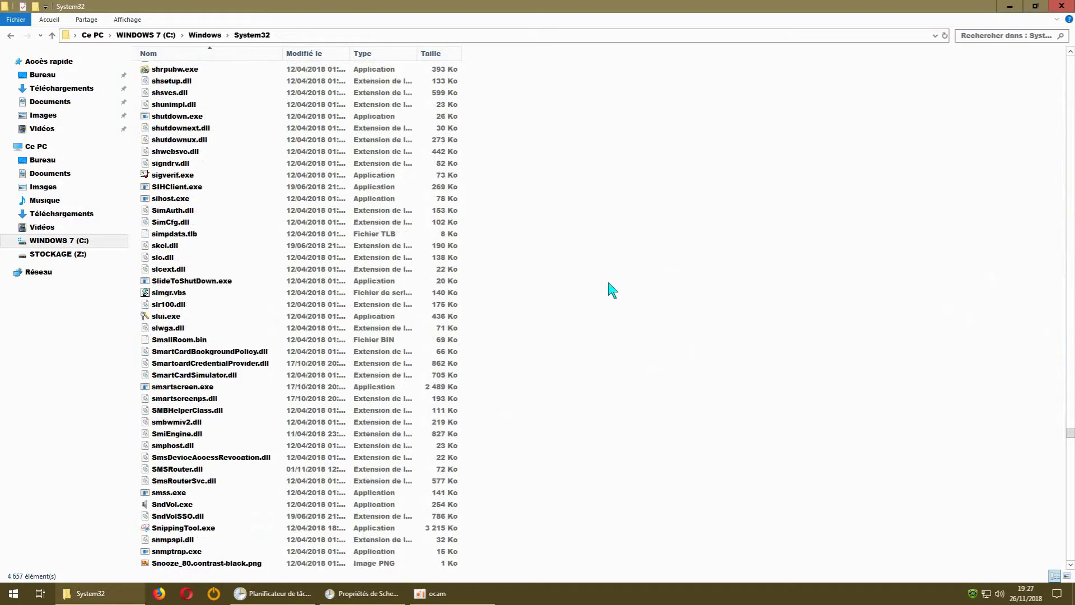
scroll(612, 289, up, 7)
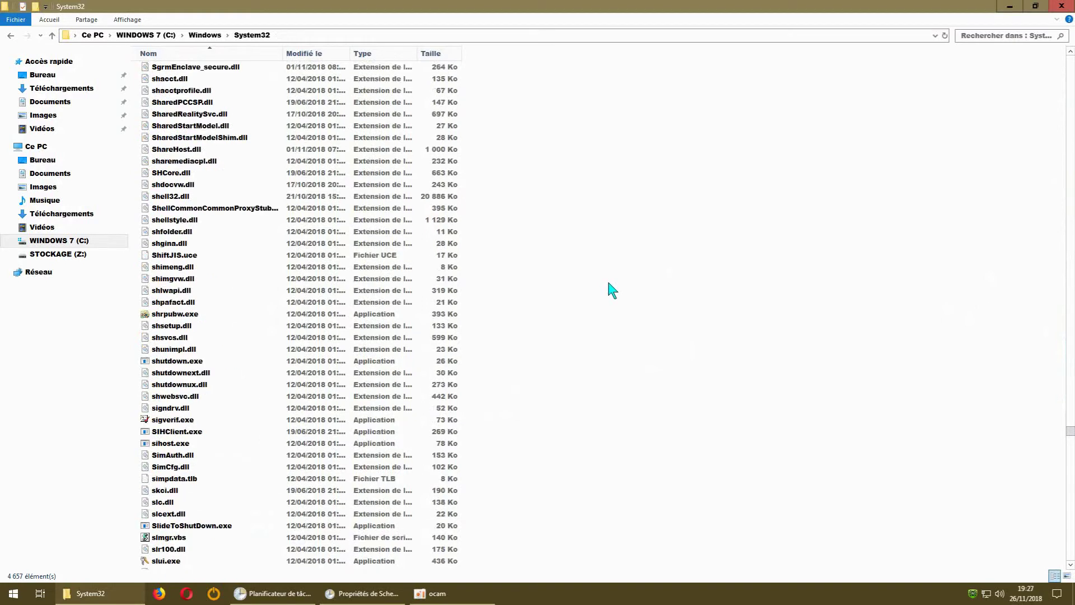
scroll(612, 290, up, 2)
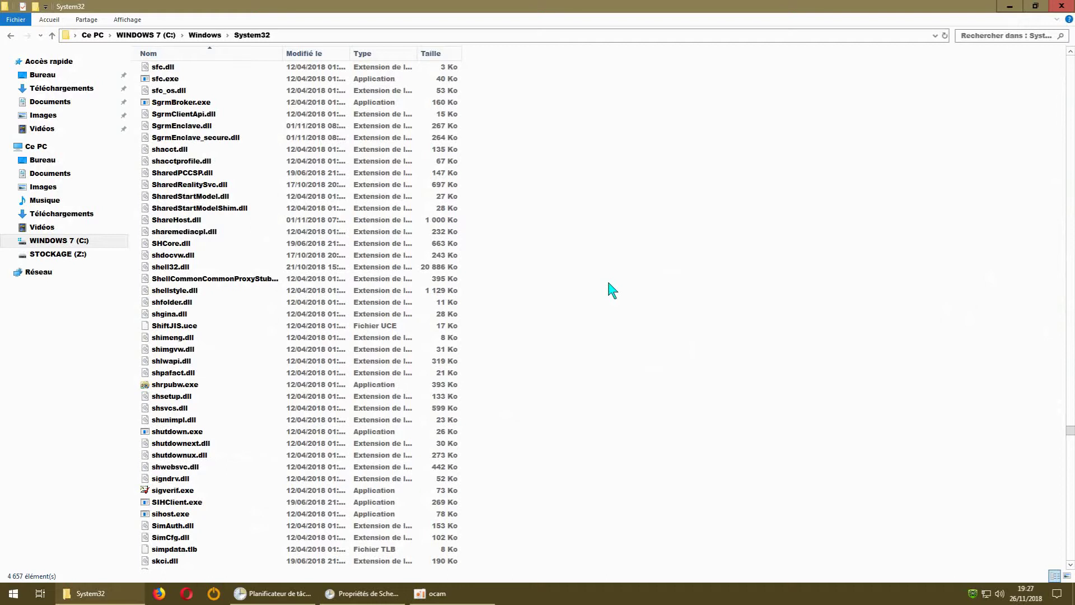
scroll(613, 290, up, 6)
scroll(612, 290, up, 20)
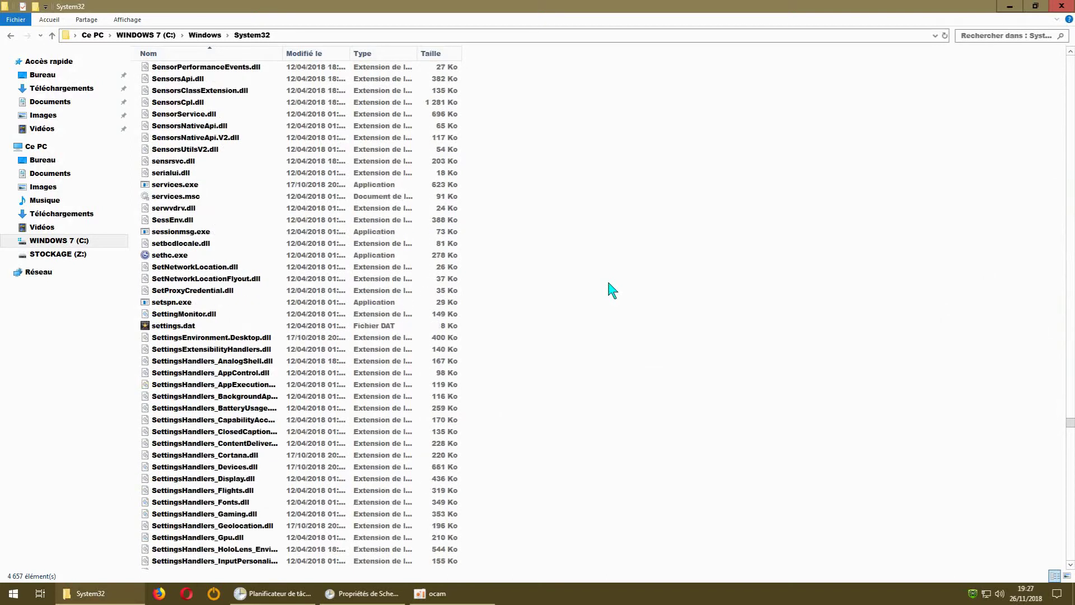
scroll(613, 290, up, 9)
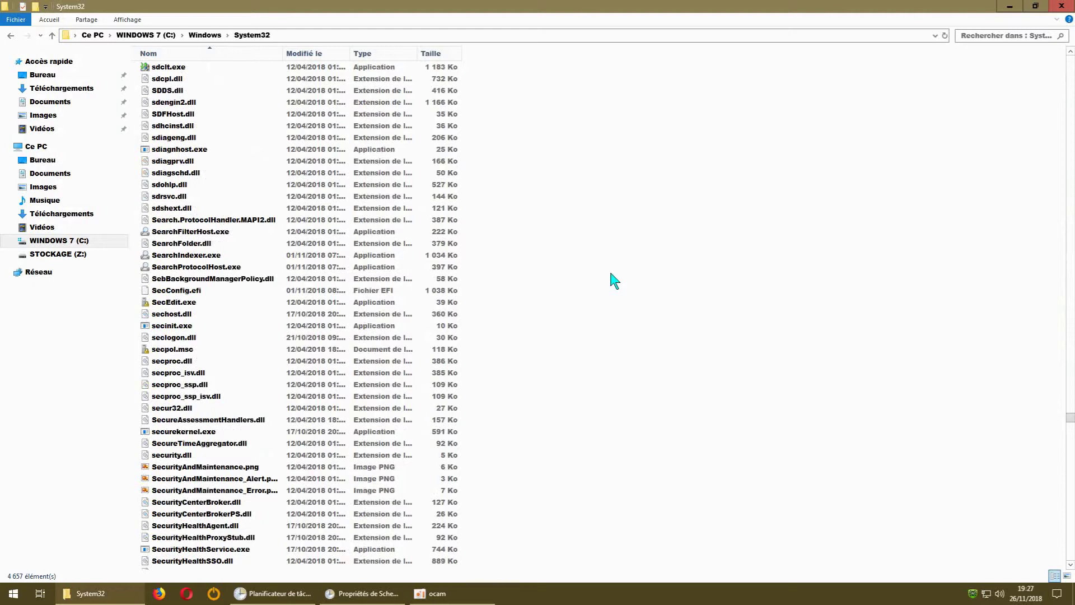
scroll(615, 280, up, 5)
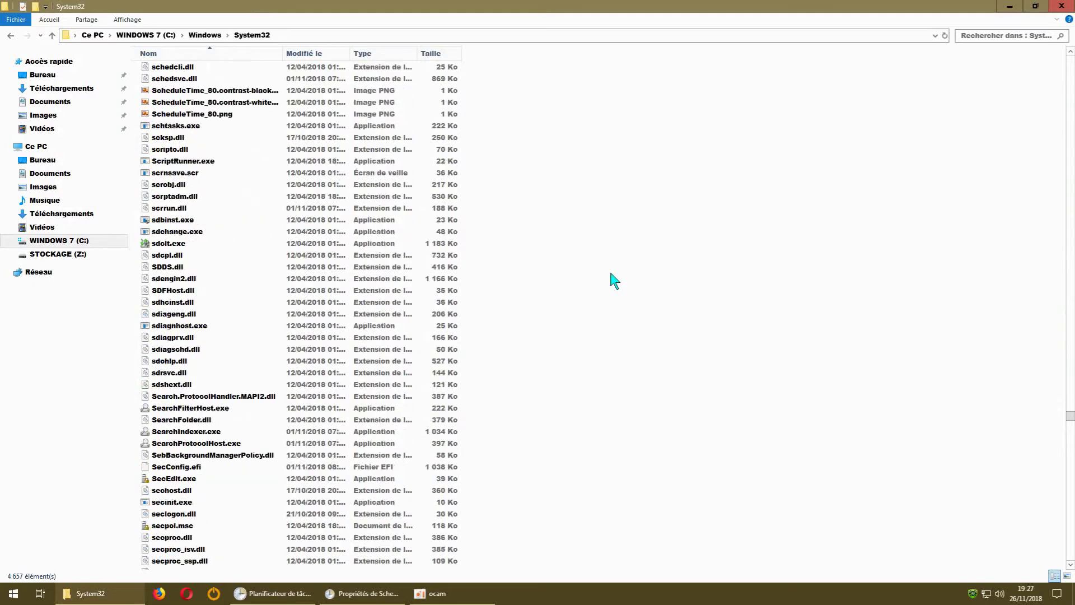
scroll(614, 280, up, 2)
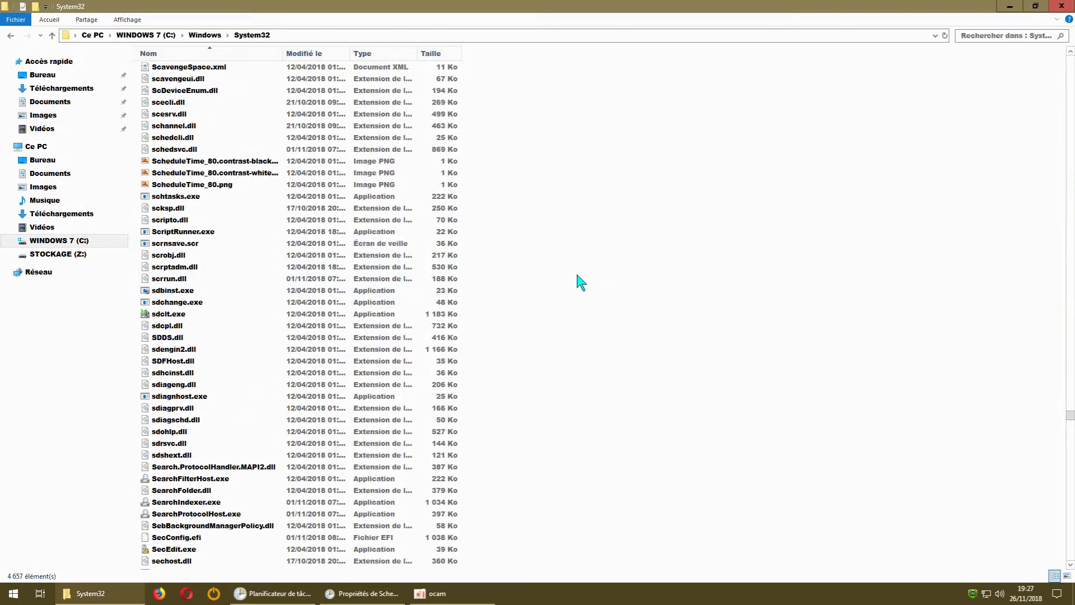
Step: Recheck the program path in the Scheduled Start task's action and locate sc.exe among the System32 files
click(369, 592)
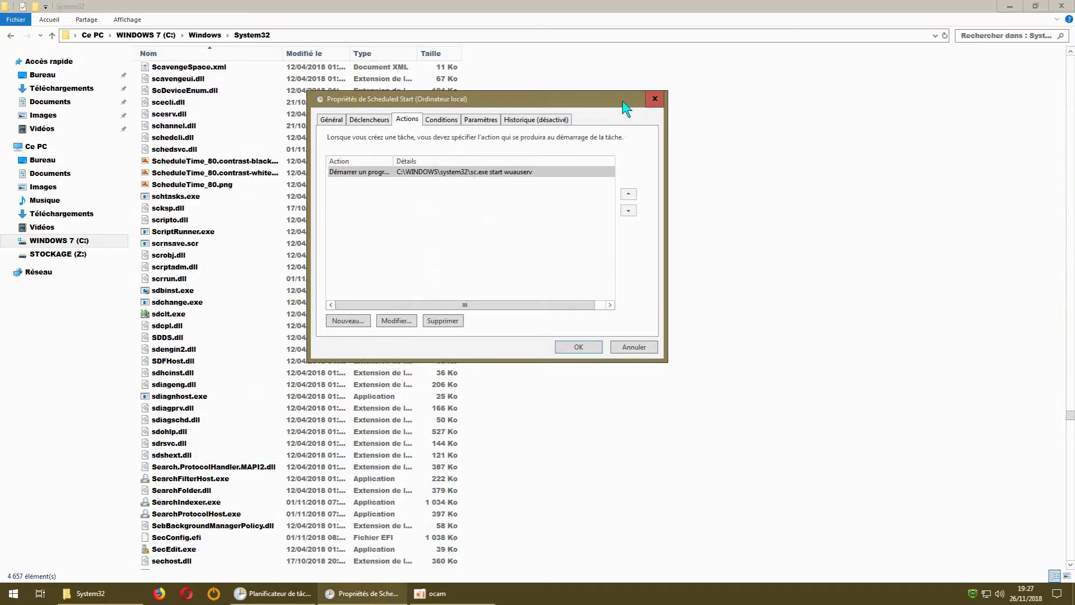
click(835, 247)
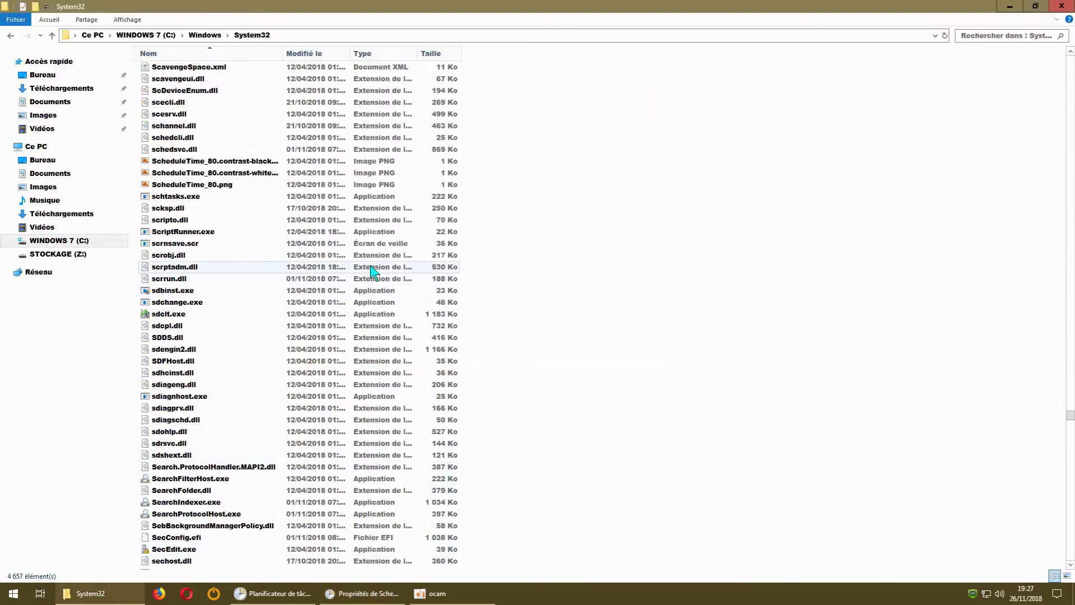
scroll(371, 273, up, 1)
scroll(371, 273, up, 1)
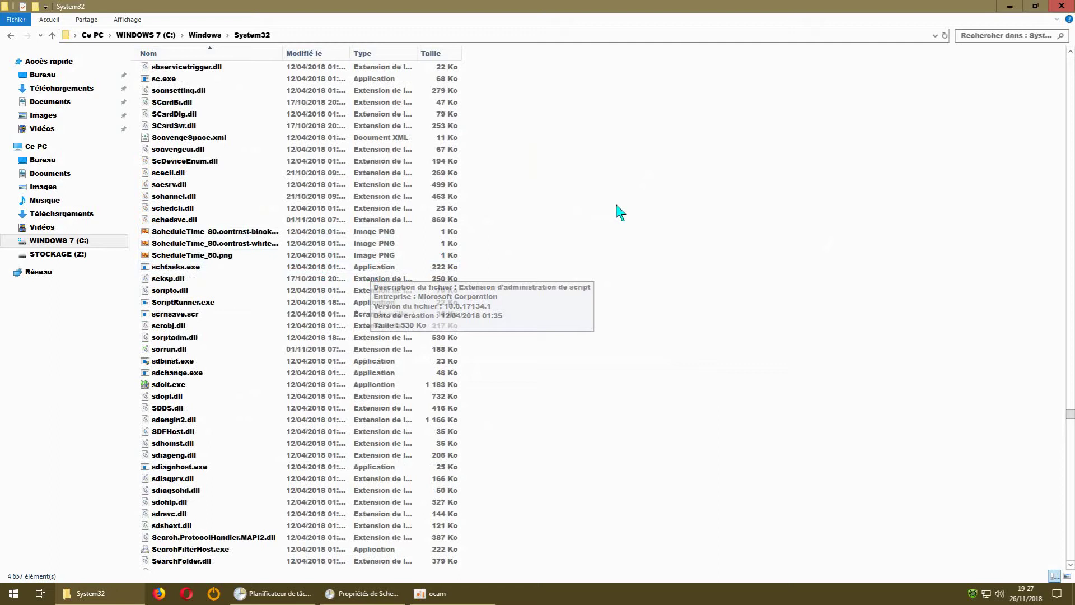
scroll(620, 212, up, 2)
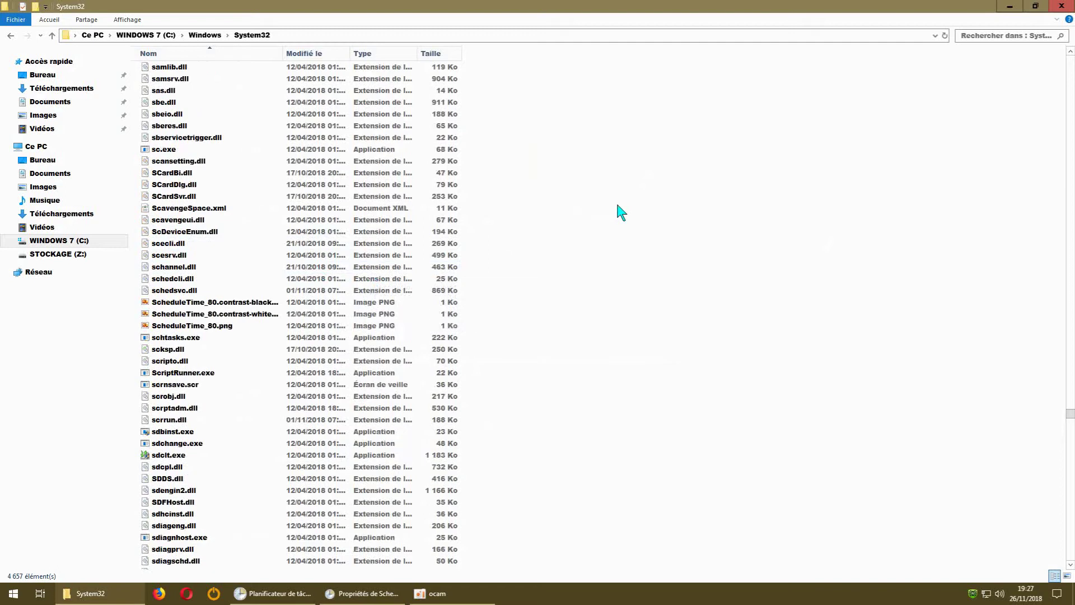
Step: Open the name of sc.exe for editing, leave the rename, and close the System32 window
click(165, 152)
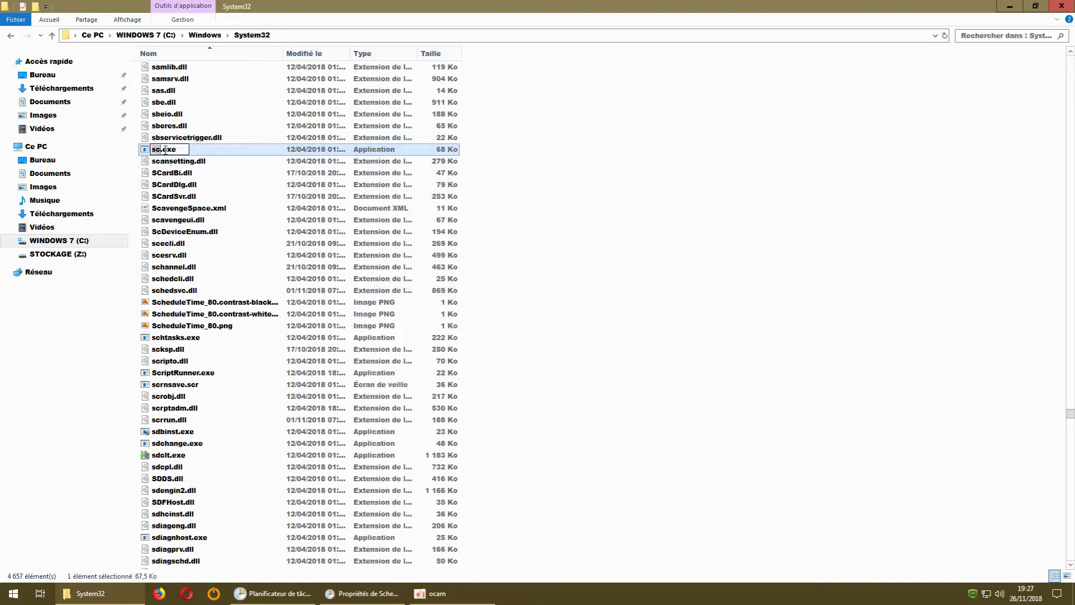
click(635, 169)
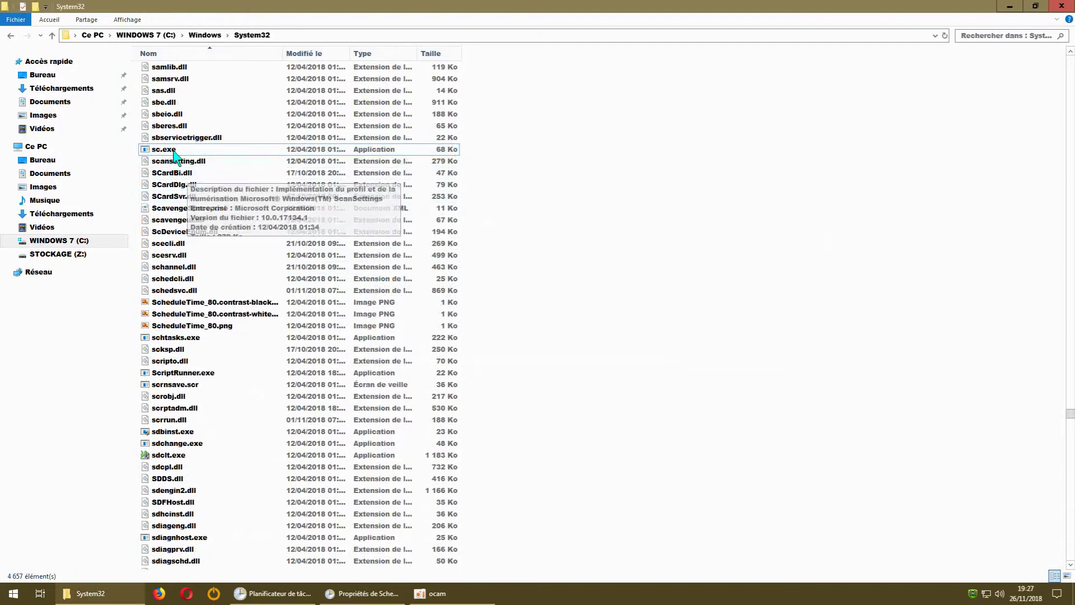
mouse_move(172, 156)
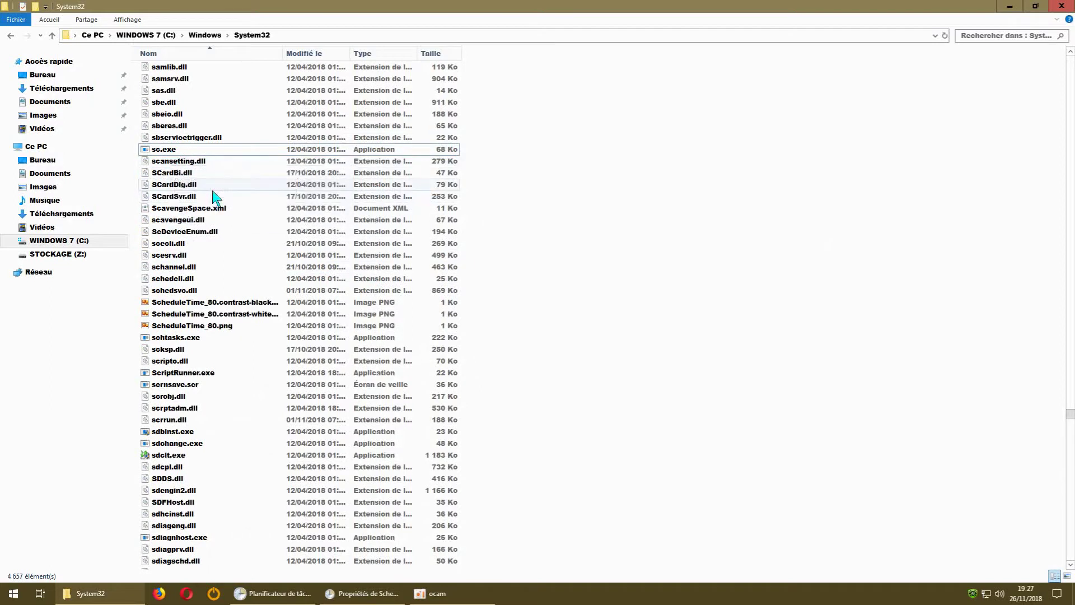
mouse_move(214, 197)
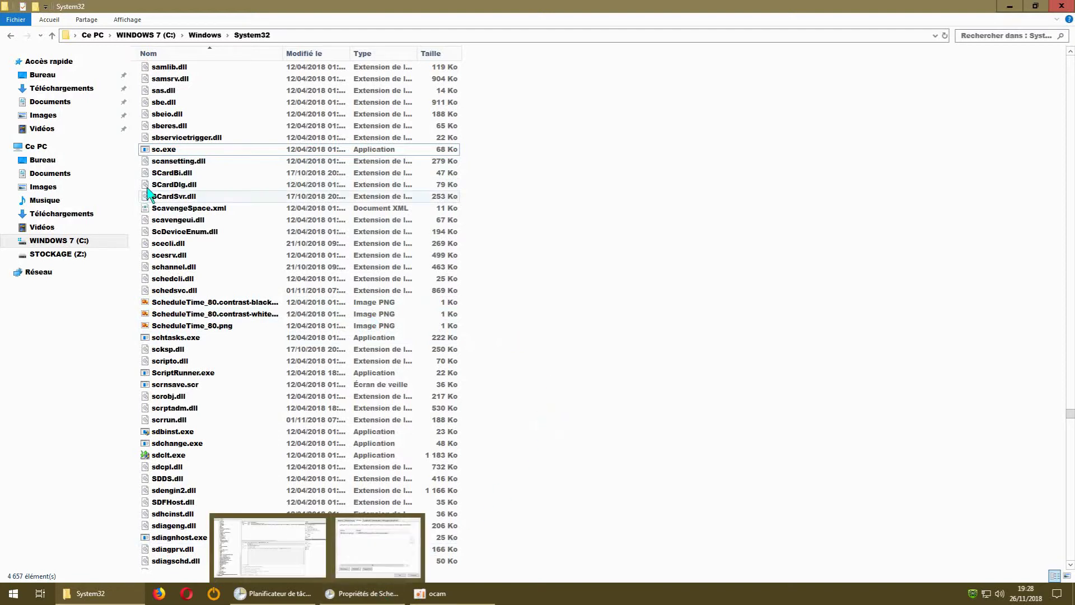
click(1061, 8)
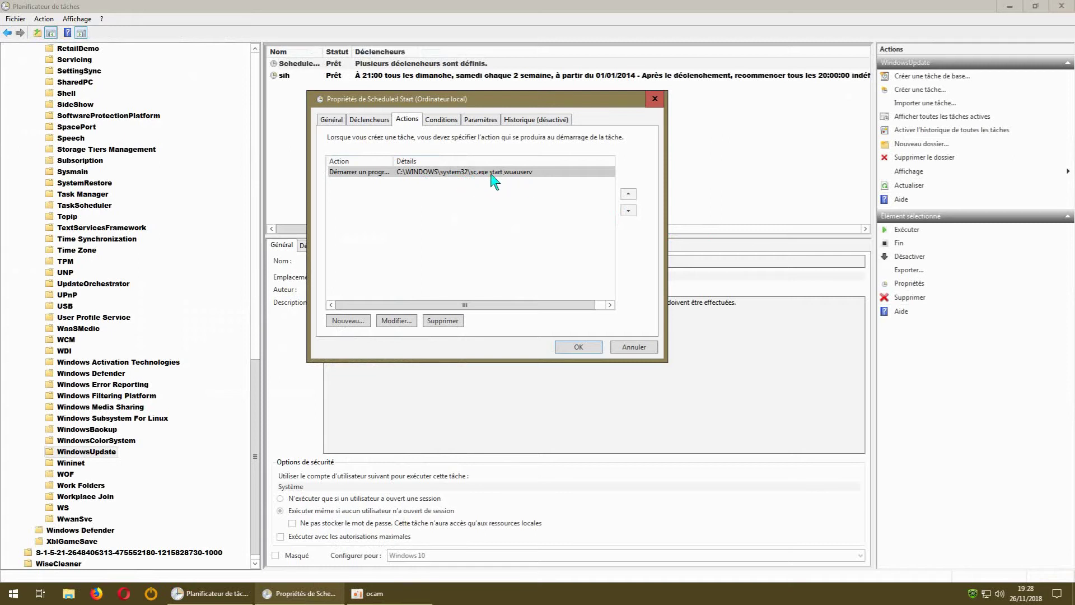
Step: Close the Scheduled Start properties, open the properties of the sih task and inspect the program that its action starts
click(655, 101)
click(424, 79)
right_click(423, 78)
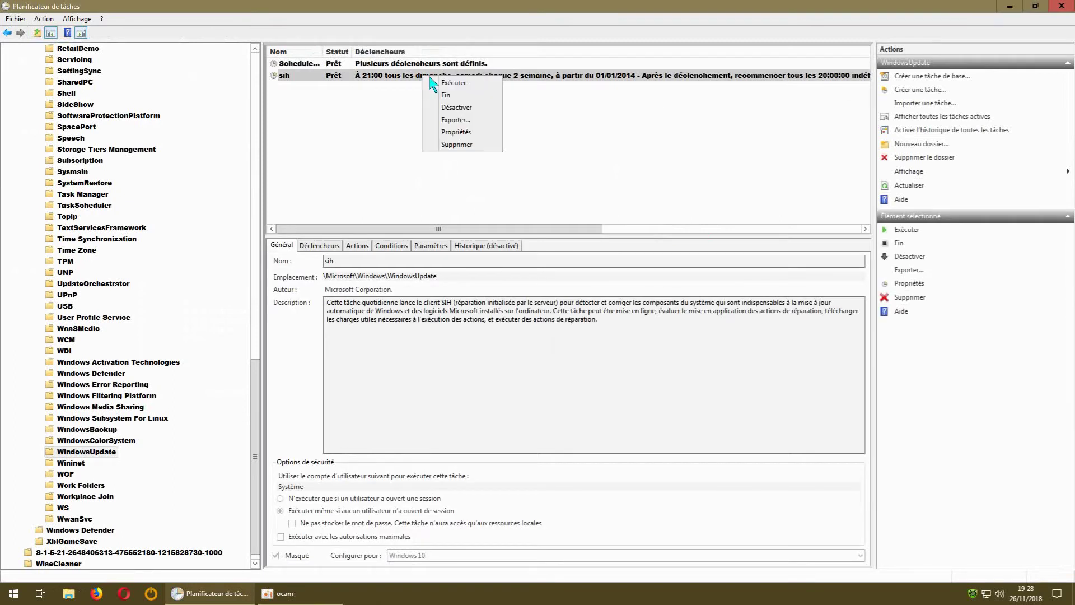
click(454, 132)
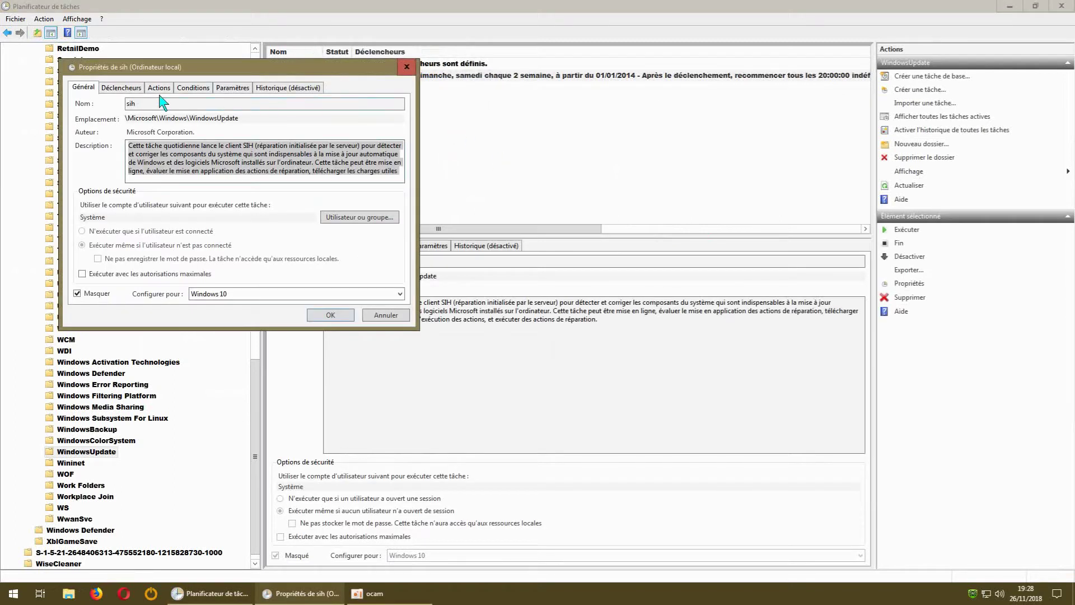
click(159, 89)
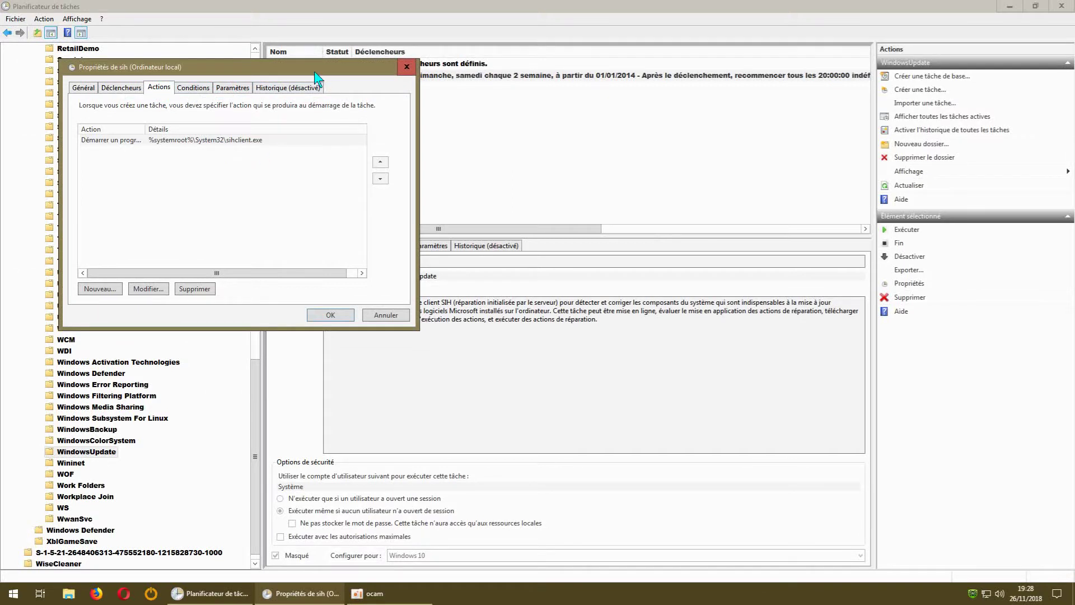
drag(315, 72, 463, 82)
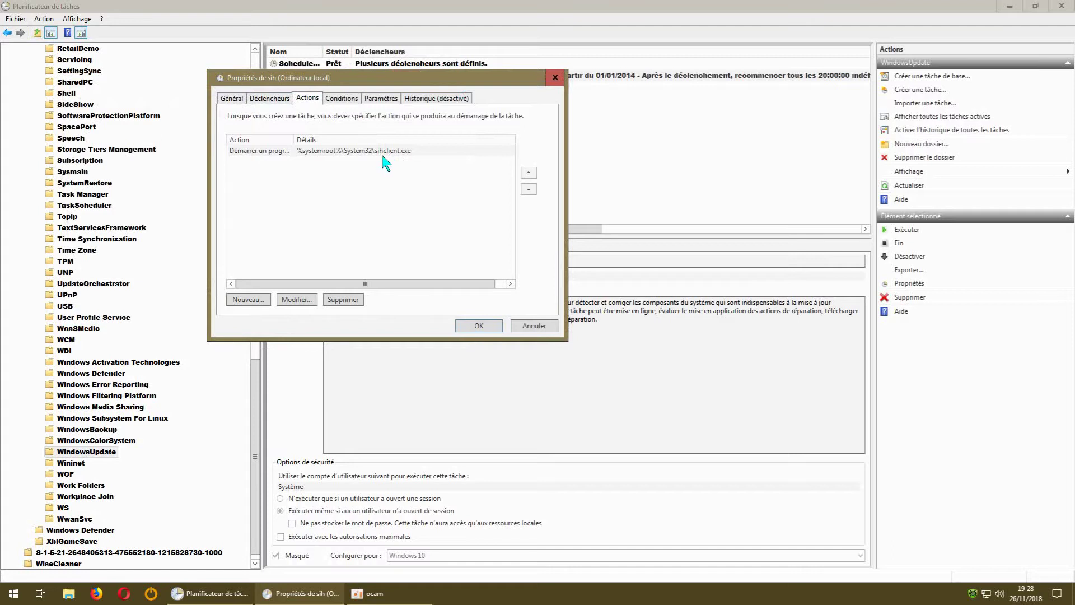
click(382, 152)
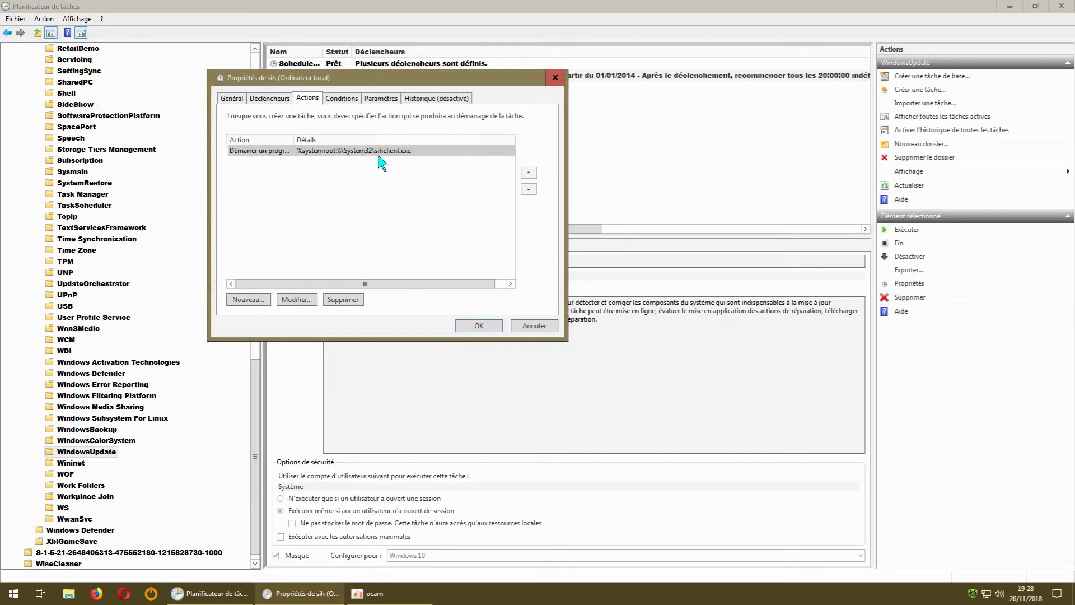
drag(443, 80, 477, 76)
Step: Open the folder C:\Windows\System32 in a new File Explorer window
click(17, 591)
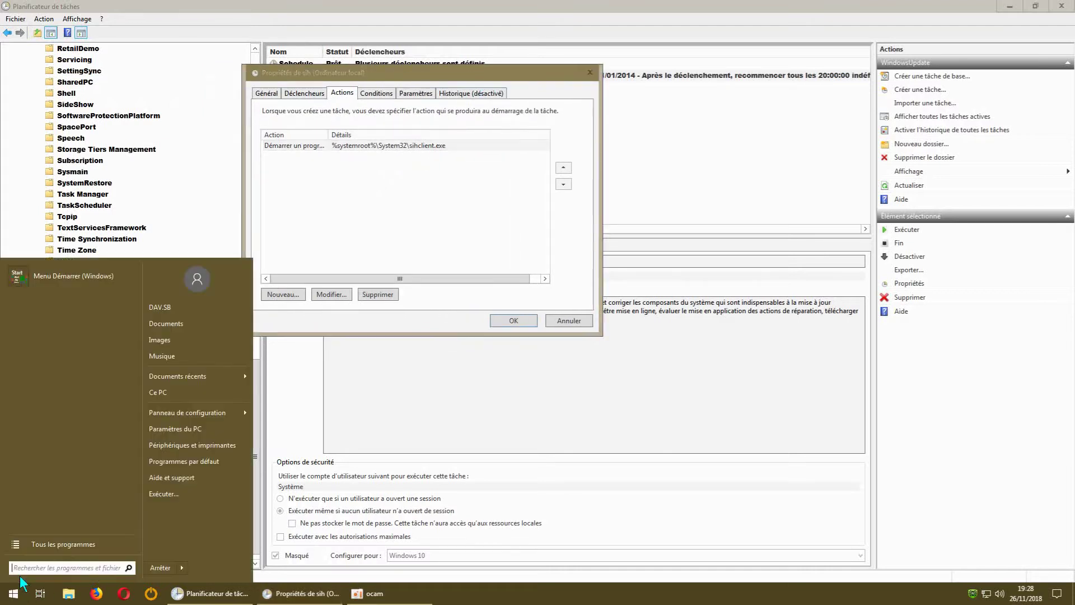
mouse_move(157, 413)
click(167, 392)
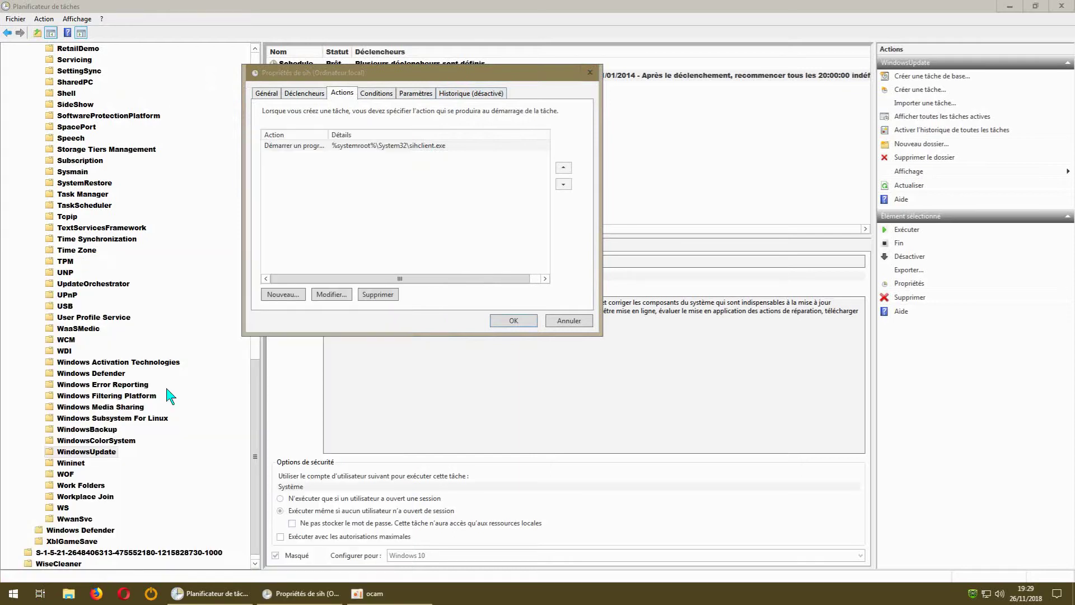
double_click(227, 141)
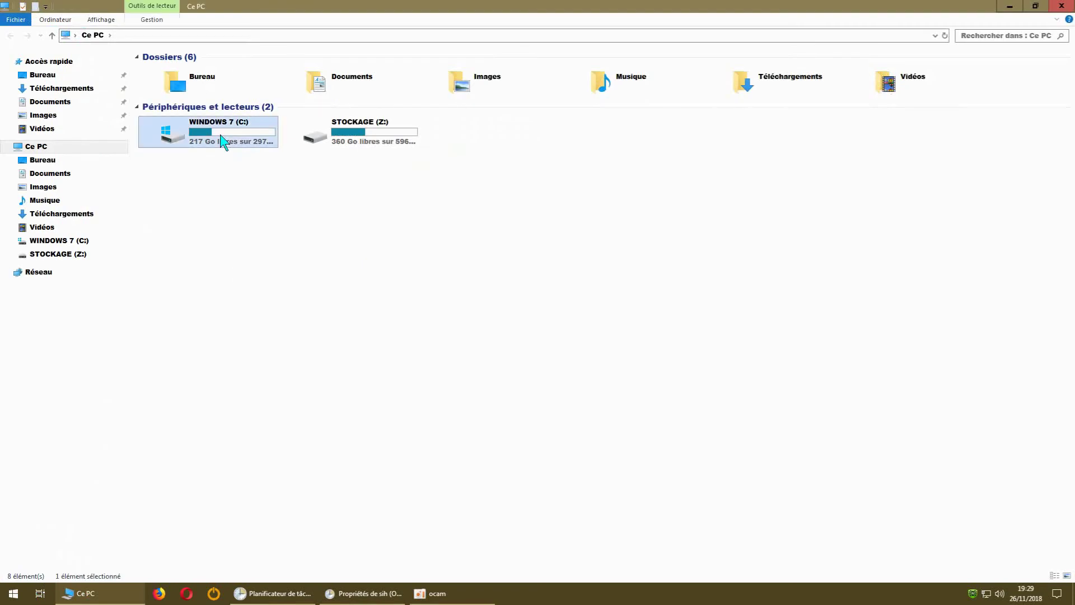
double_click(175, 188)
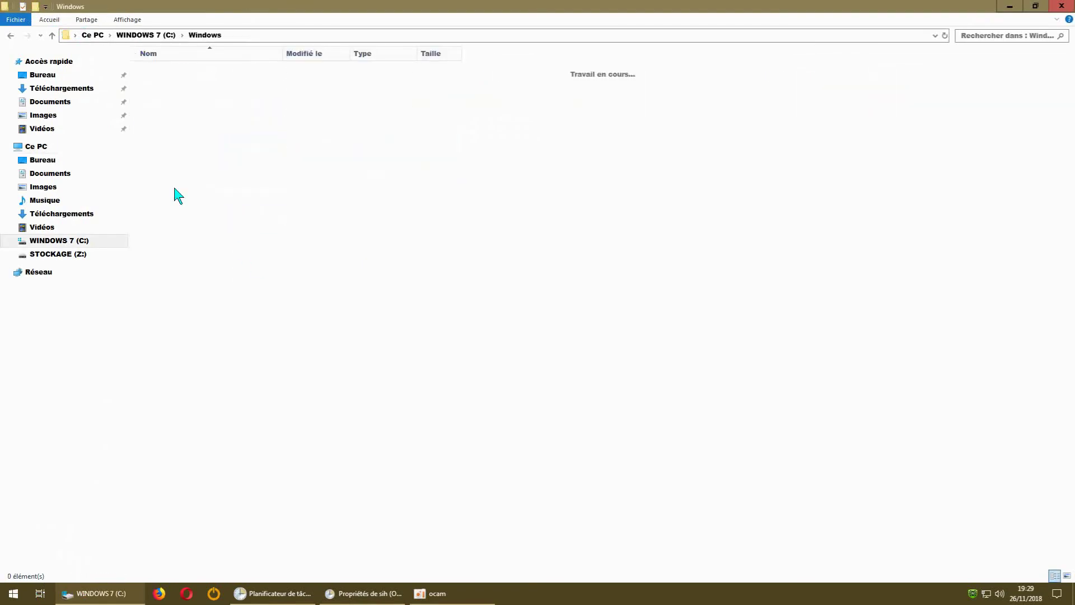
scroll(345, 310, down, 15)
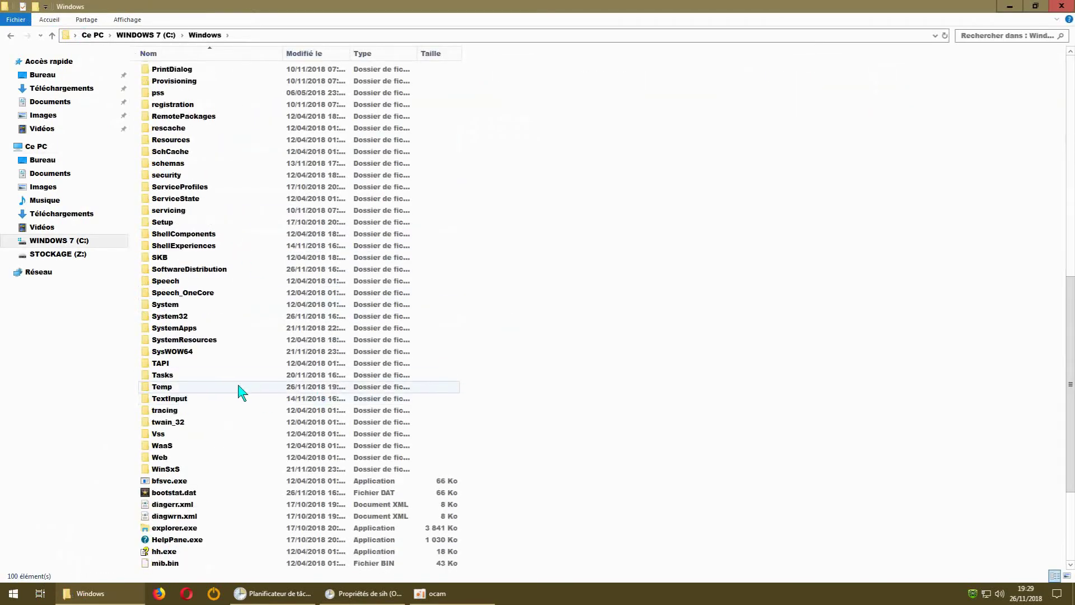
double_click(180, 317)
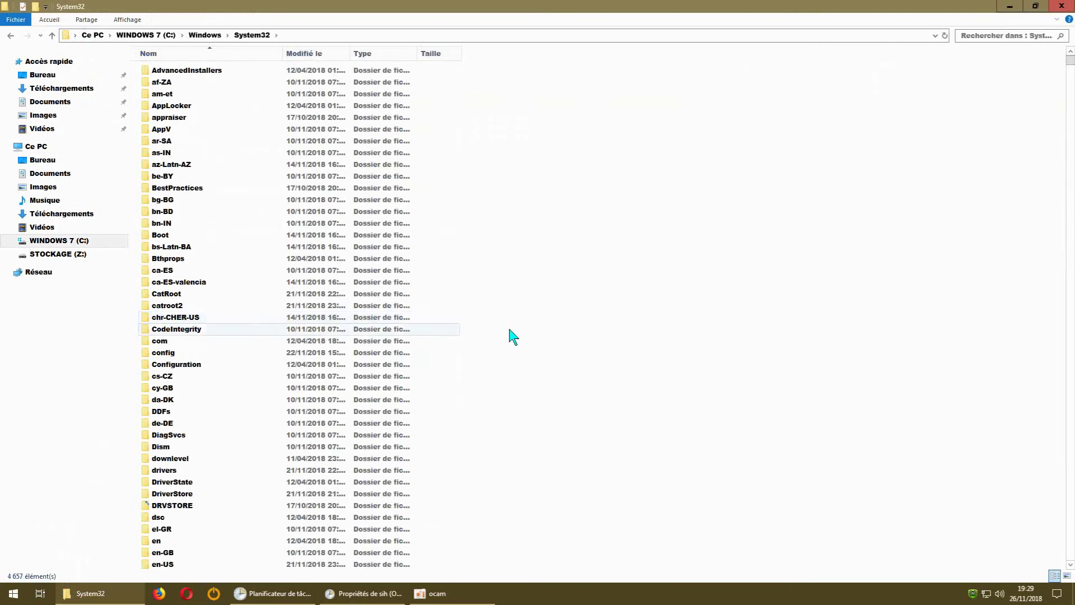
Step: Find SIHClient.exe among the System32 files beginning with S and select it
scroll(840, 280, down, 3)
drag(1070, 63, 1071, 420)
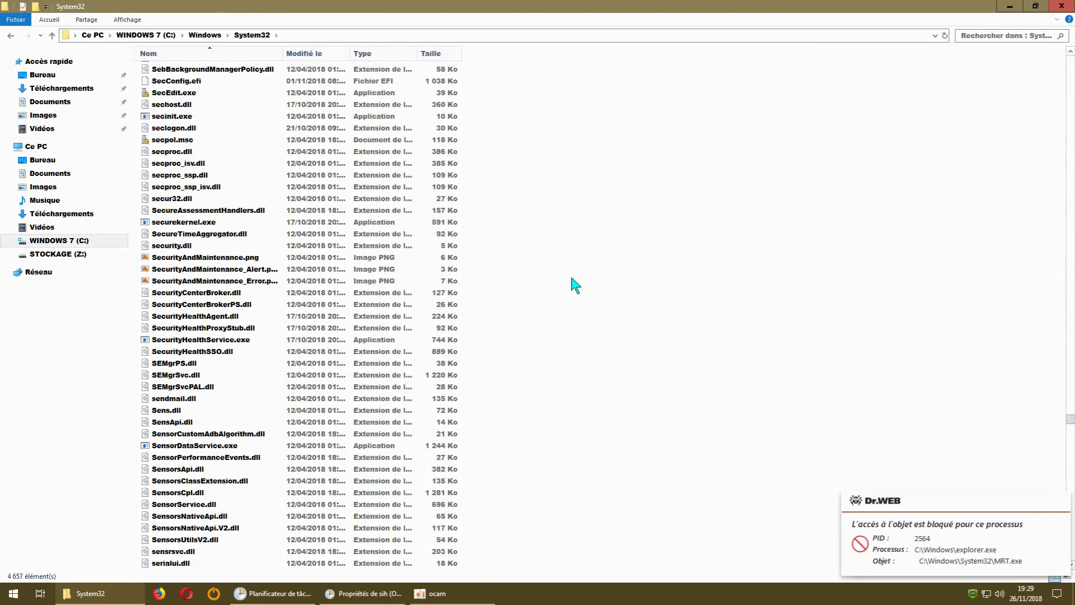
scroll(571, 283, down, 5)
scroll(604, 311, down, 20)
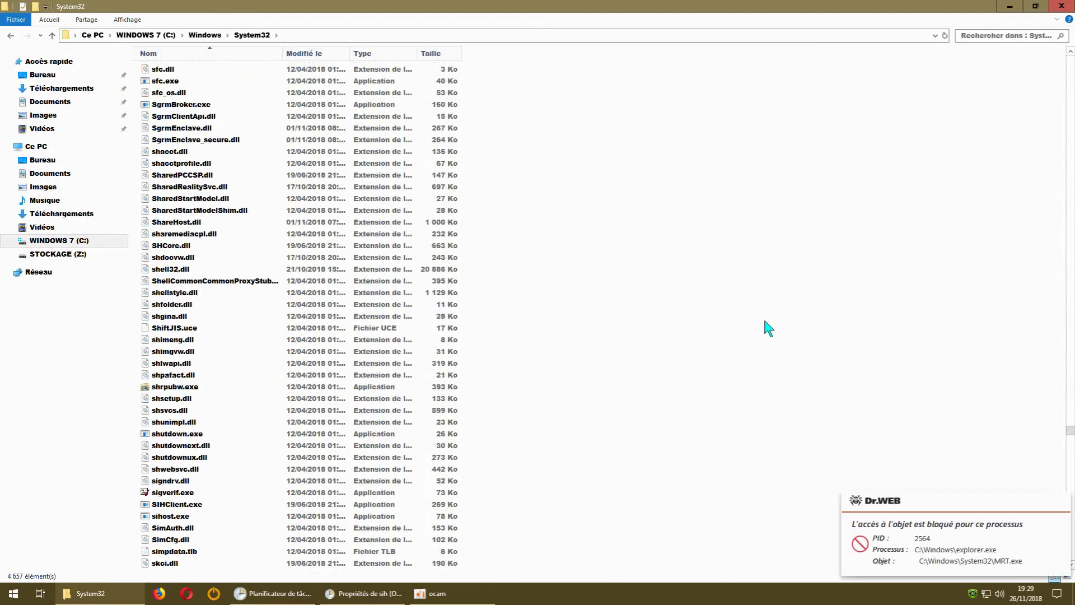
click(170, 506)
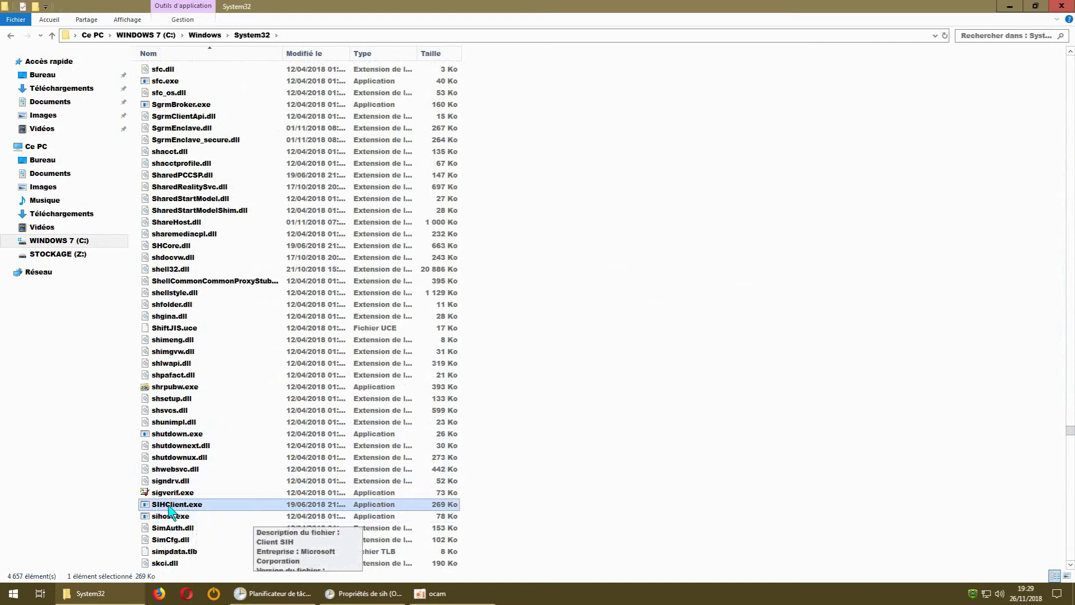
Step: Compare the selected file with the program path in the sih task's action, and close the System32 window and the task's properties
click(359, 597)
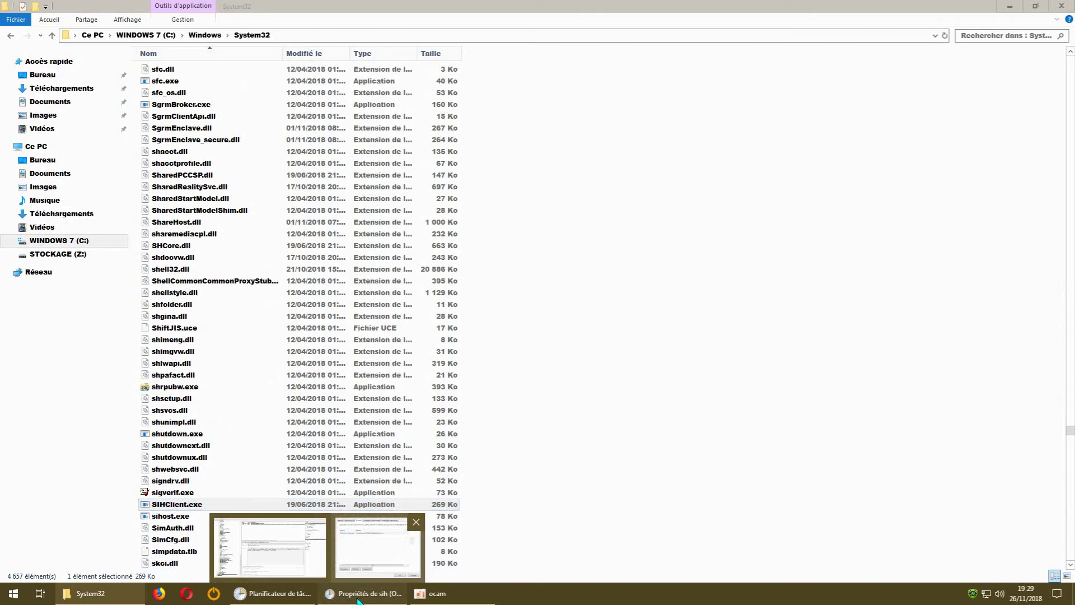
click(372, 546)
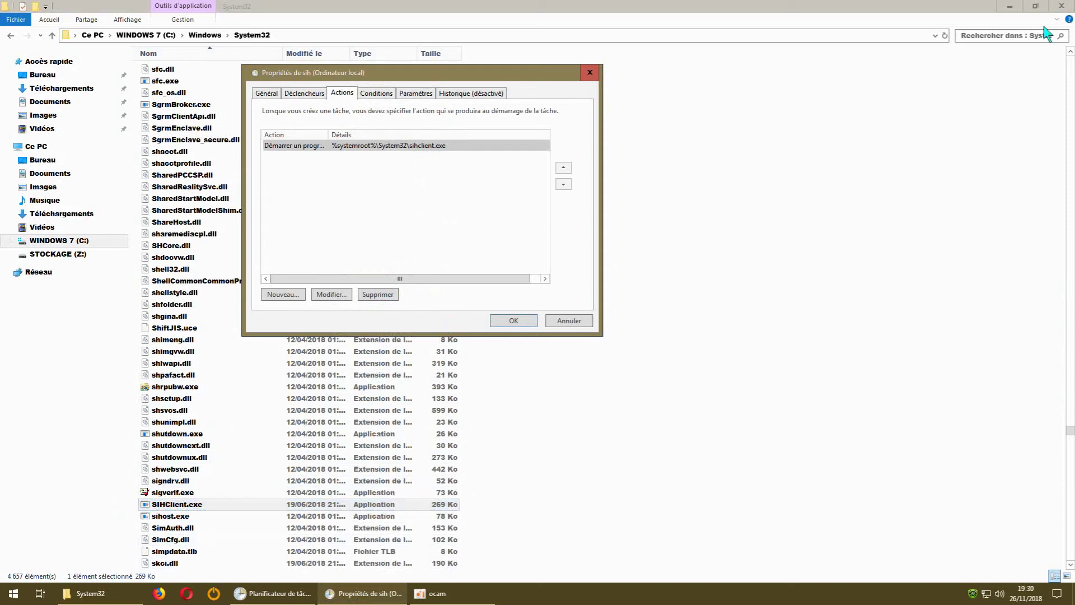
click(1068, 9)
click(1064, 6)
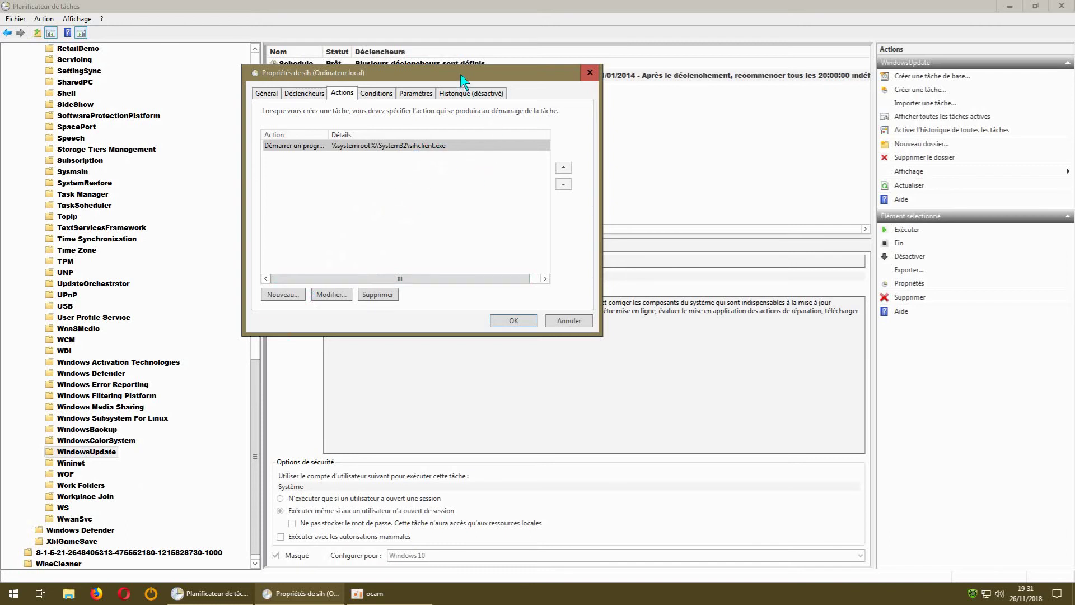
drag(463, 82, 561, 145)
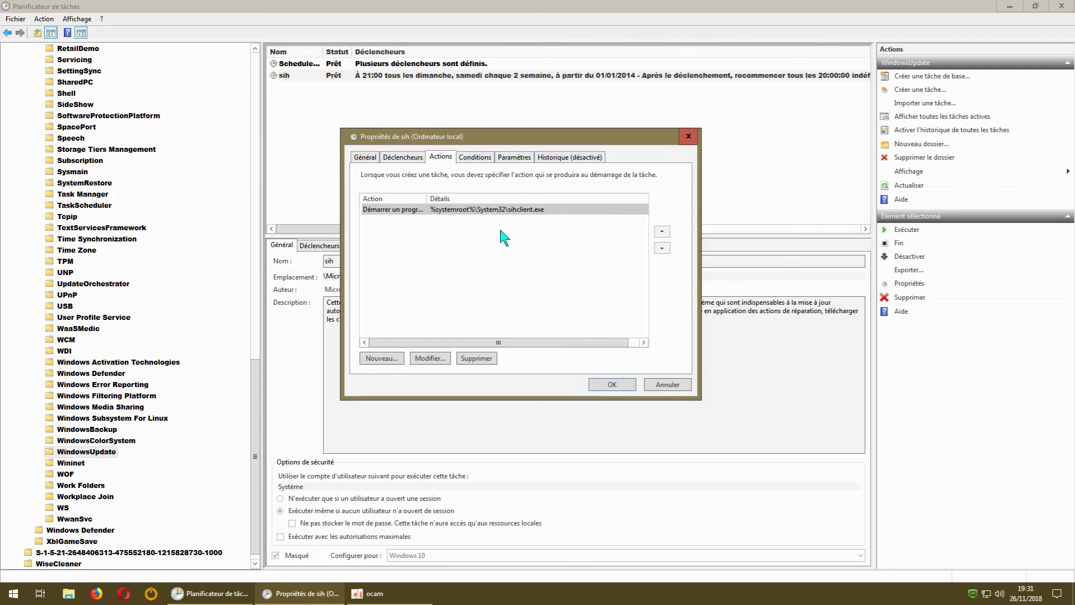
click(688, 139)
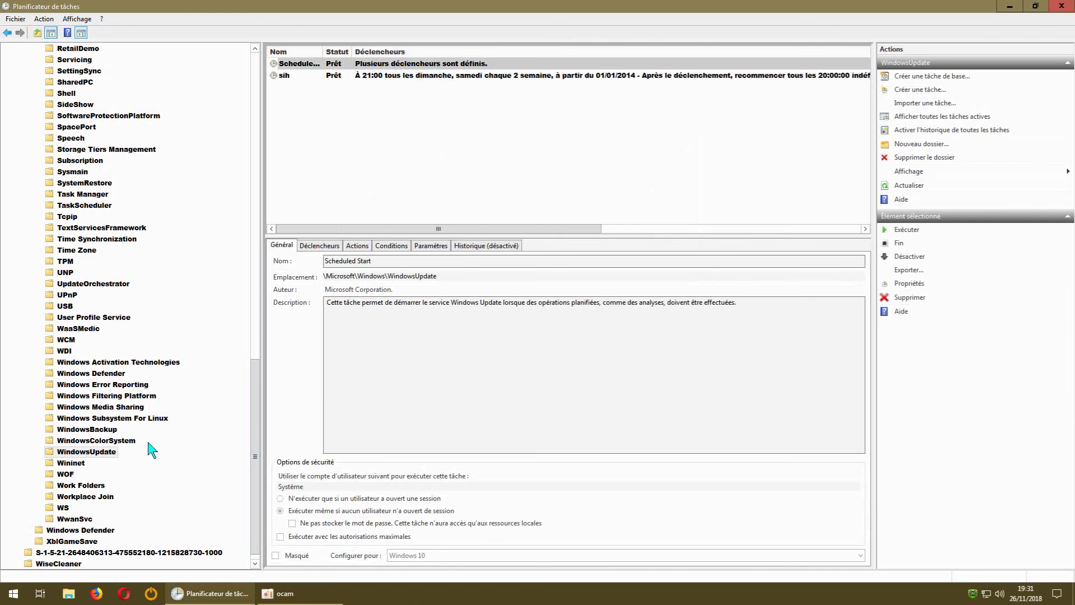
Step: Reopen the sih task's properties, review its action once more and close the properties
right_click(440, 76)
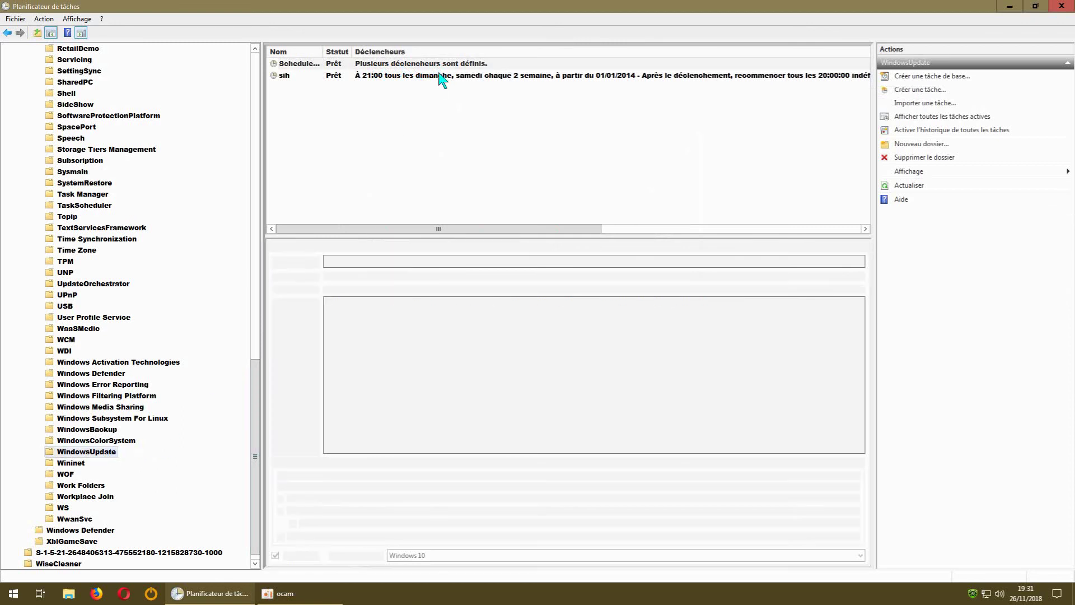
click(475, 130)
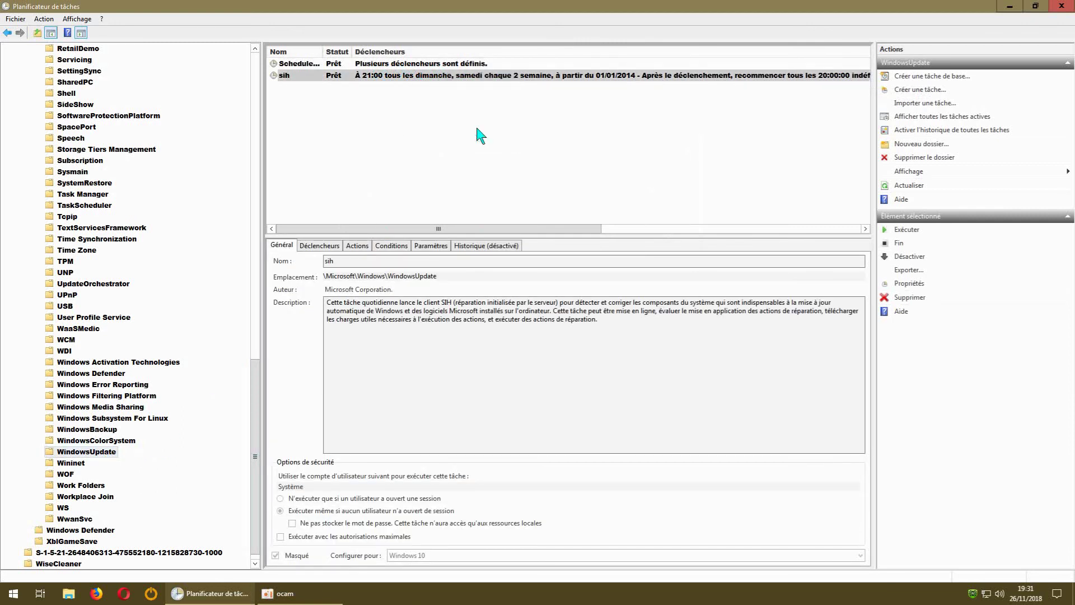
click(176, 103)
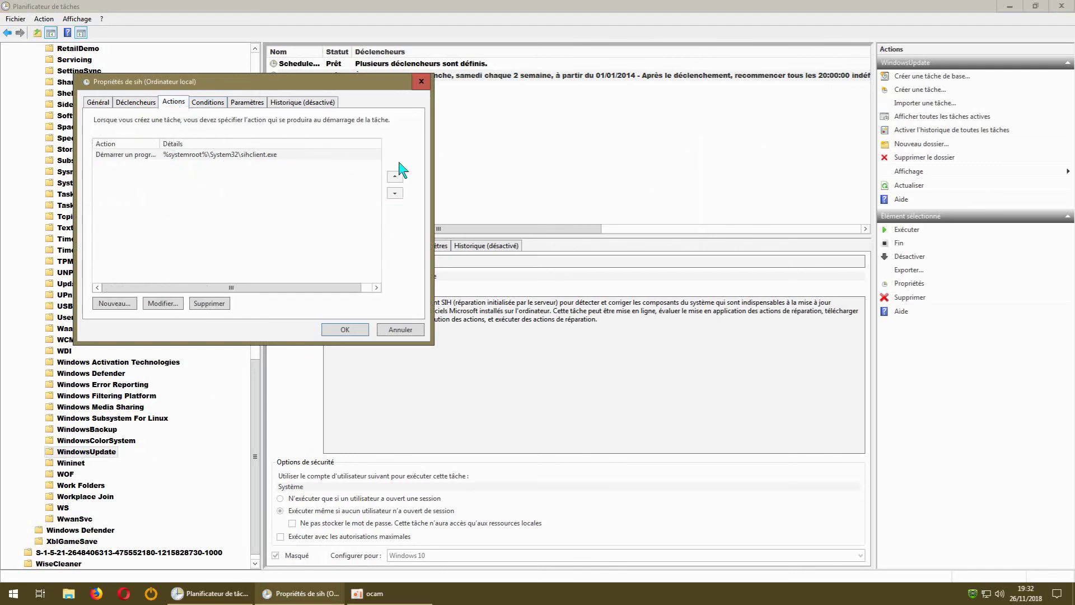
click(422, 82)
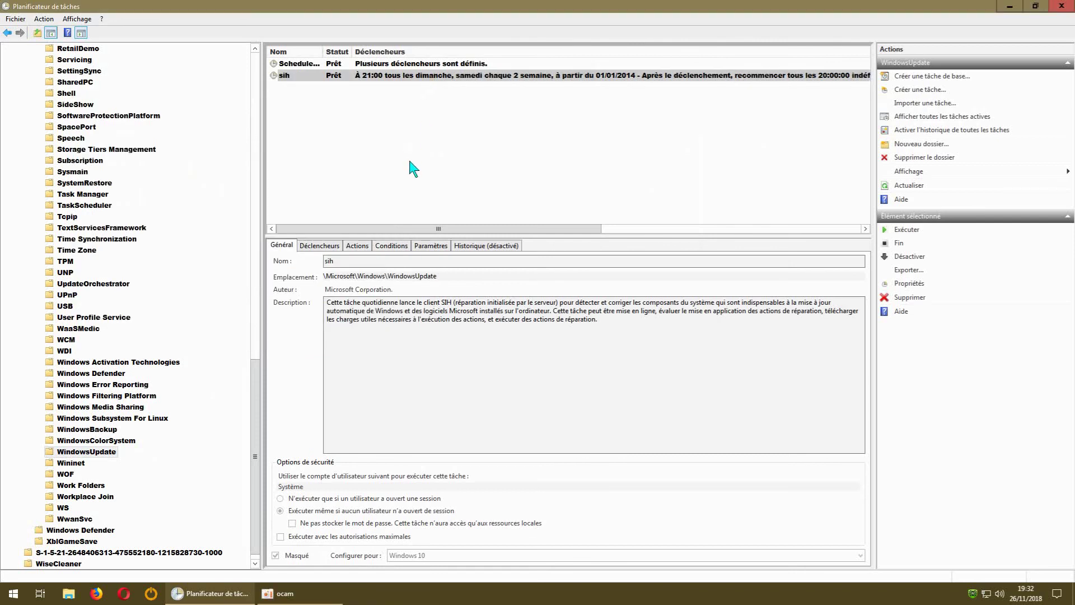